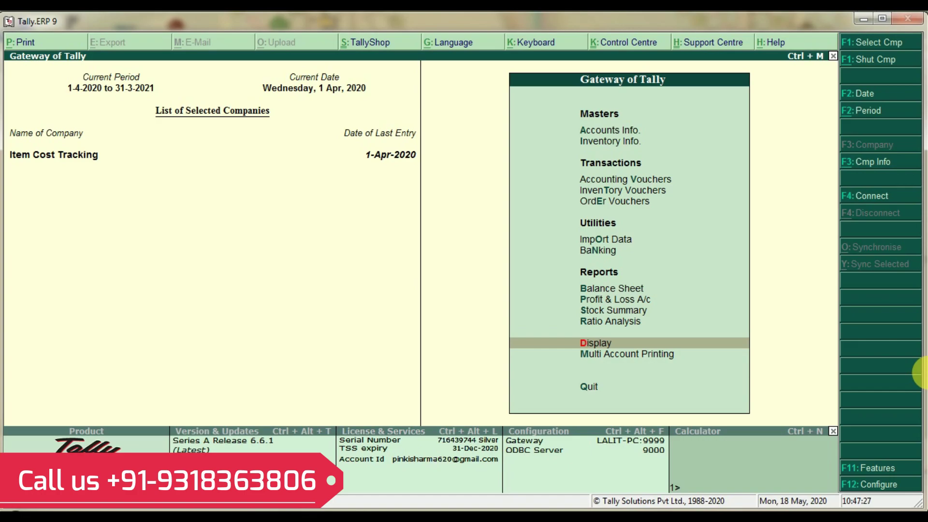
Step: Open the company's inventory features and review the settings down to the use of tracking numbers
key(F11)
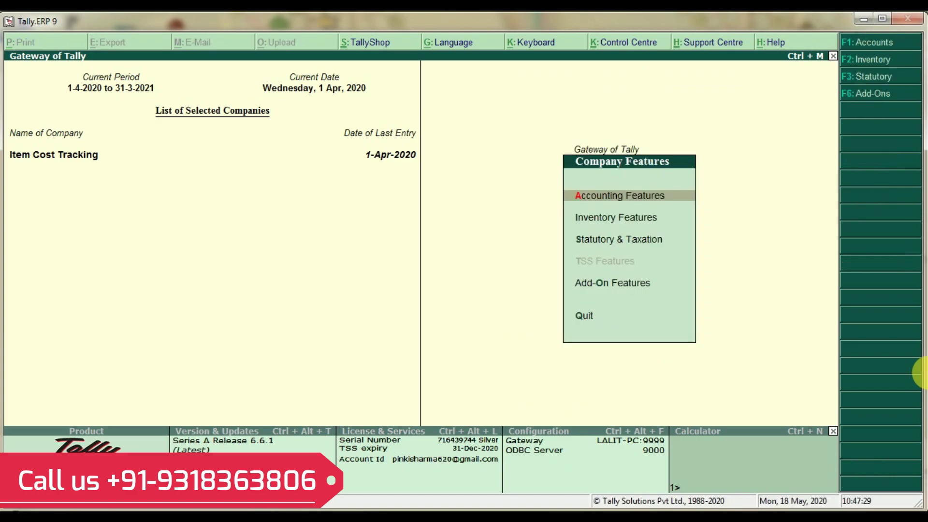
key(Down)
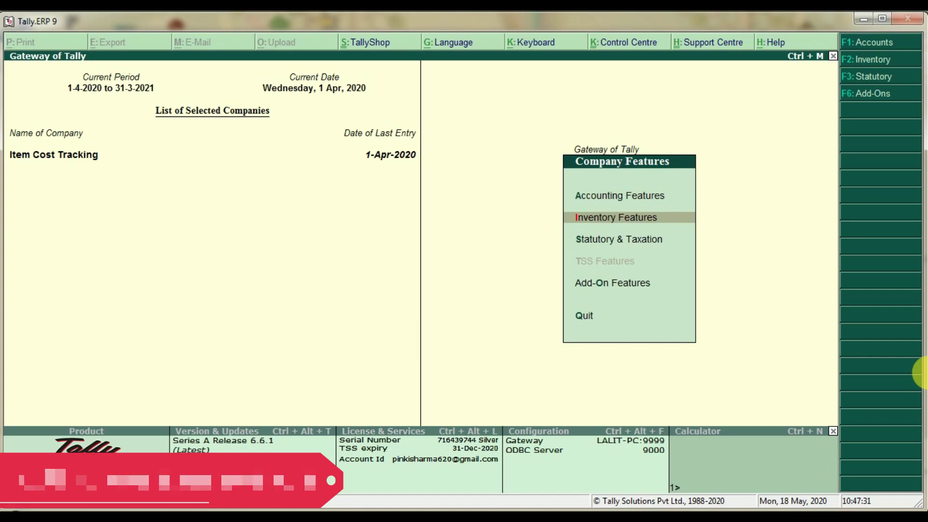
key(Return)
key(Return)
key(Return)
key(Return)
key(Return)
key(Return)
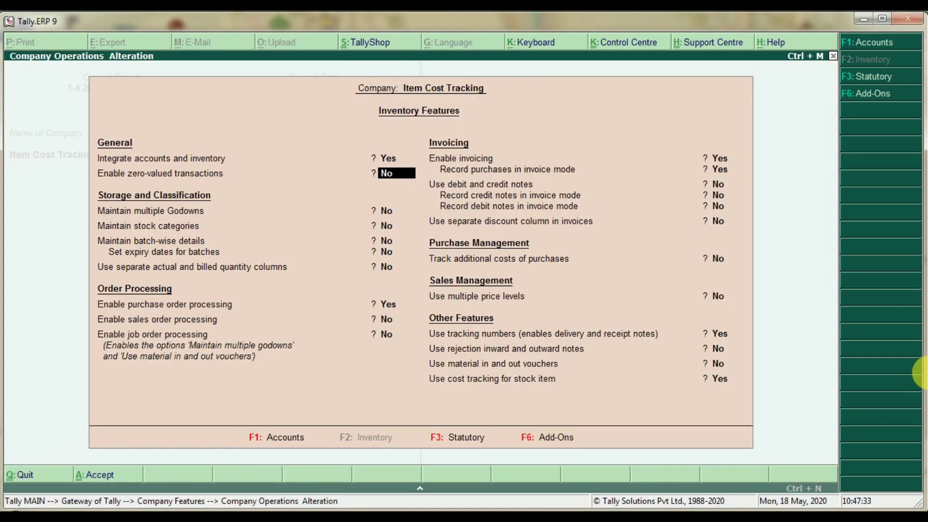
key(Return)
key(Return)
key(Return)
key(Return)
key(Return)
key(Return)
key(Return)
key(Return)
key(Return)
key(Return)
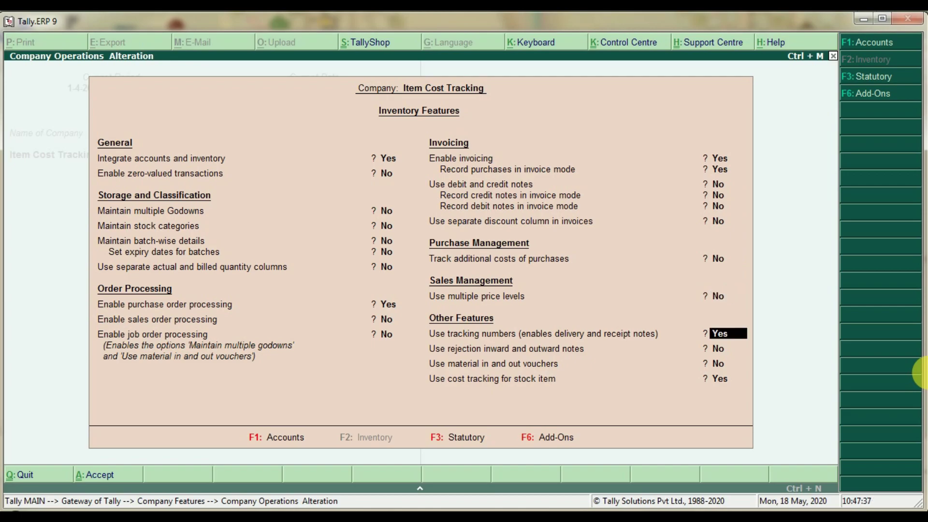
Step: Check the purchase order processing setting in the Order Processing section of the inventory features
key(Up)
key(Up)
key(Up)
key(Up)
key(Up)
key(Up)
key(Up)
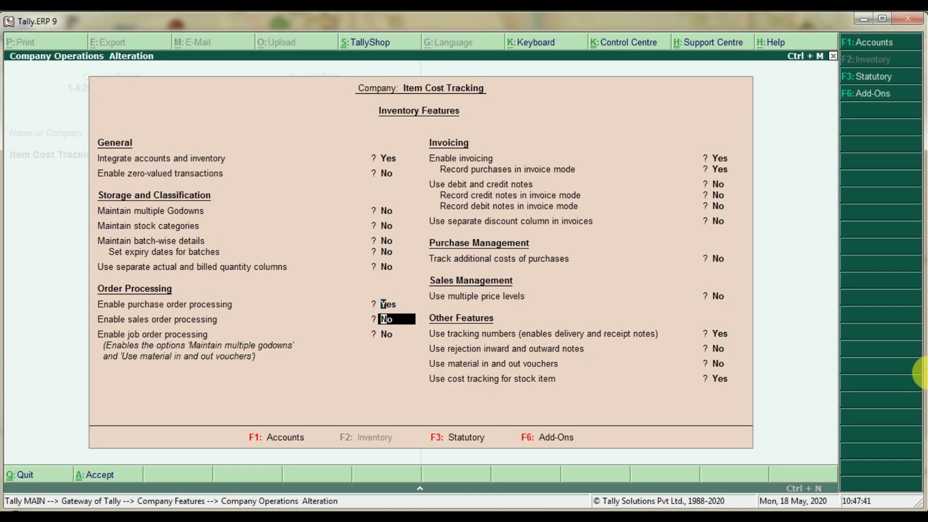
key(Up)
key(Down)
key(Down)
key(Down)
key(Down)
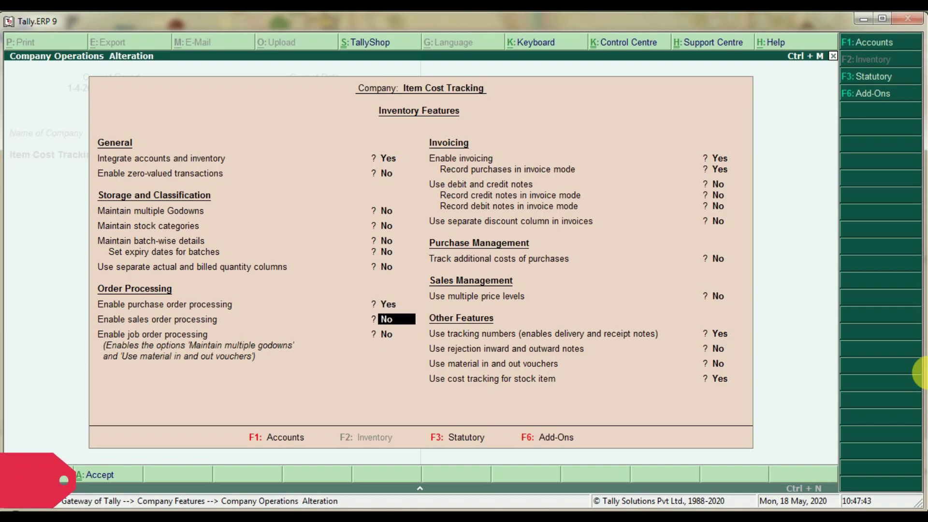
Step: Check the tracking numbers and stock item cost tracking settings, and accept the inventory features
key(Down)
key(Down)
key(Down)
key(Down)
key(Down)
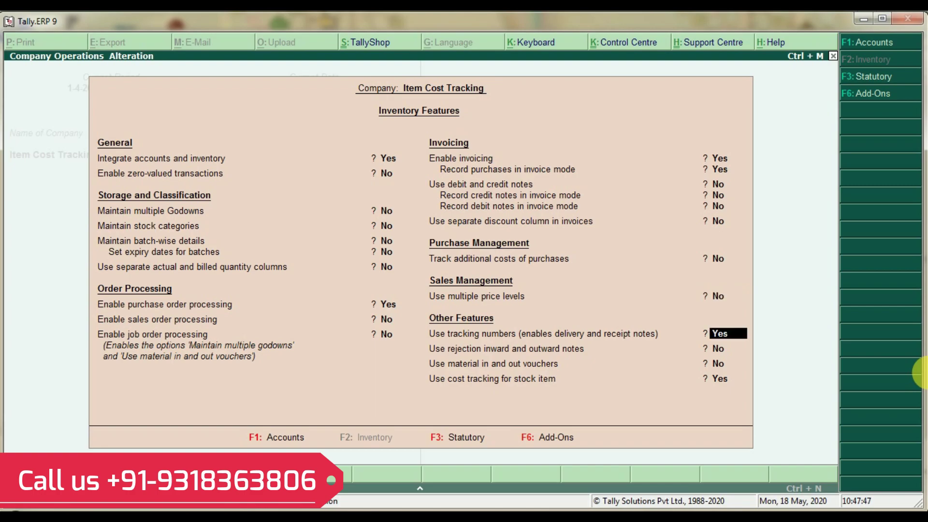
key(Down)
key(Down)
key(Down)
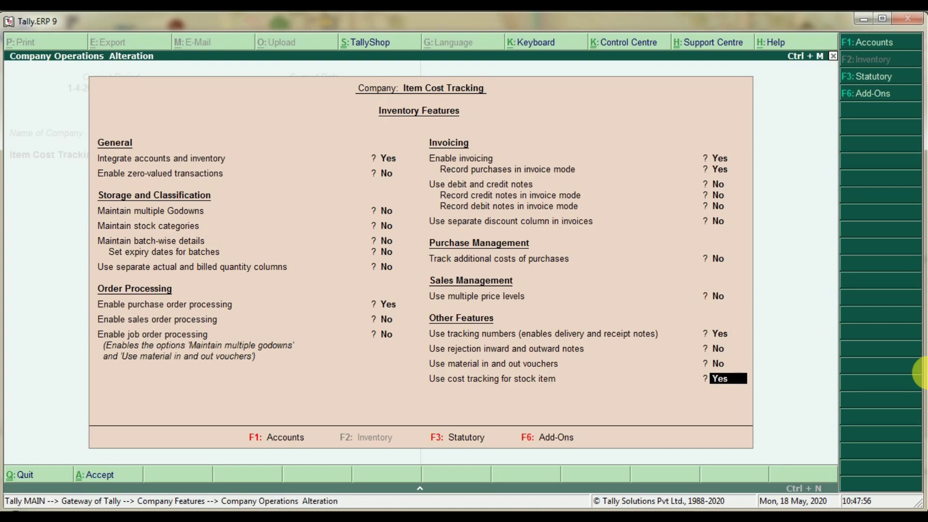
key(Return)
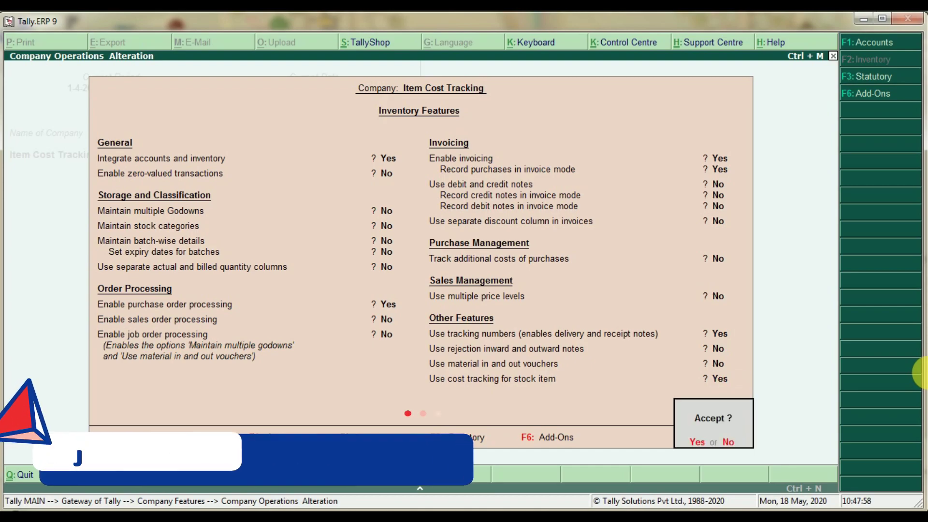
key(Return)
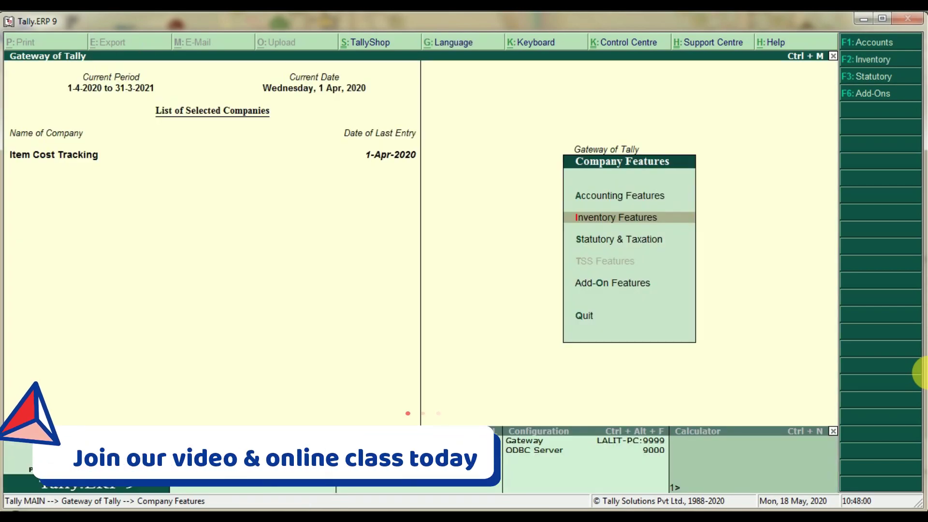
key(Escape)
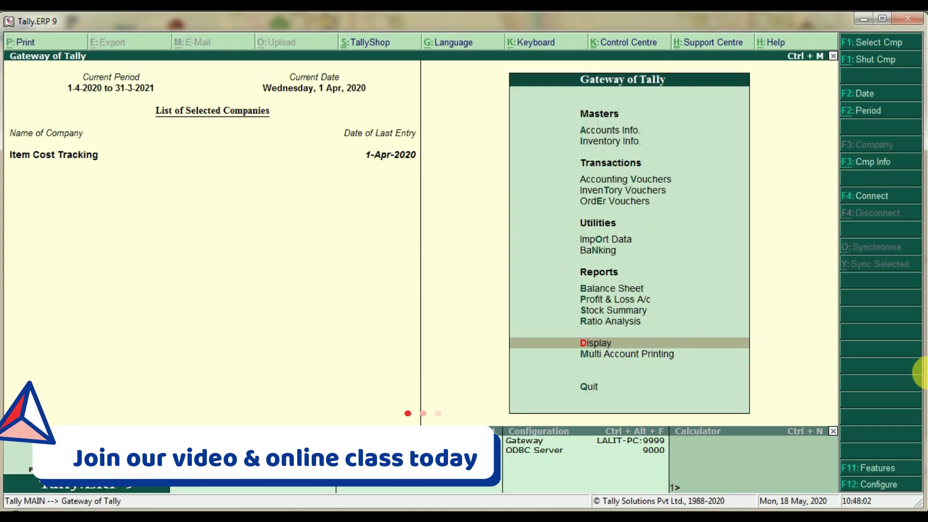
Step: Open the Purchase Order voucher dated 1-4-2020 from the Day Book for alteration
key(Return)
key(Down)
key(Return)
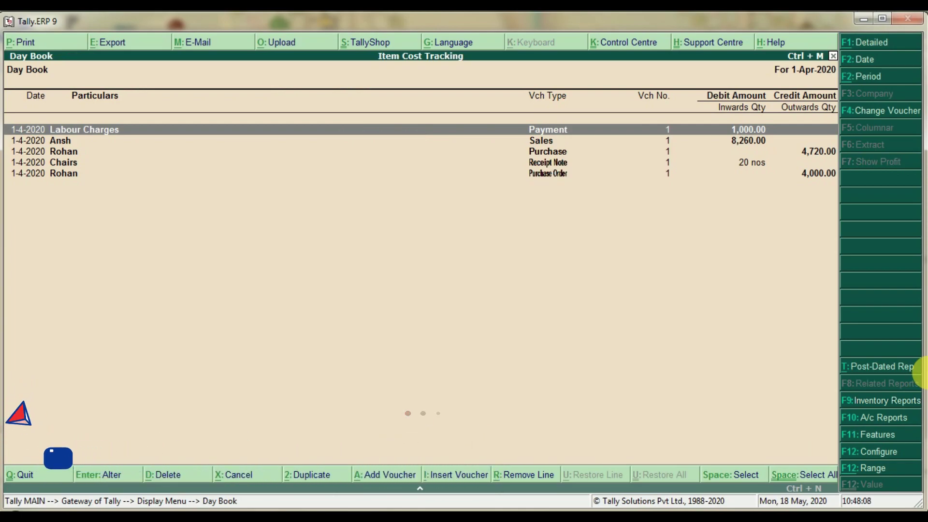
key(Down)
key(Down)
key(Down)
key(Down)
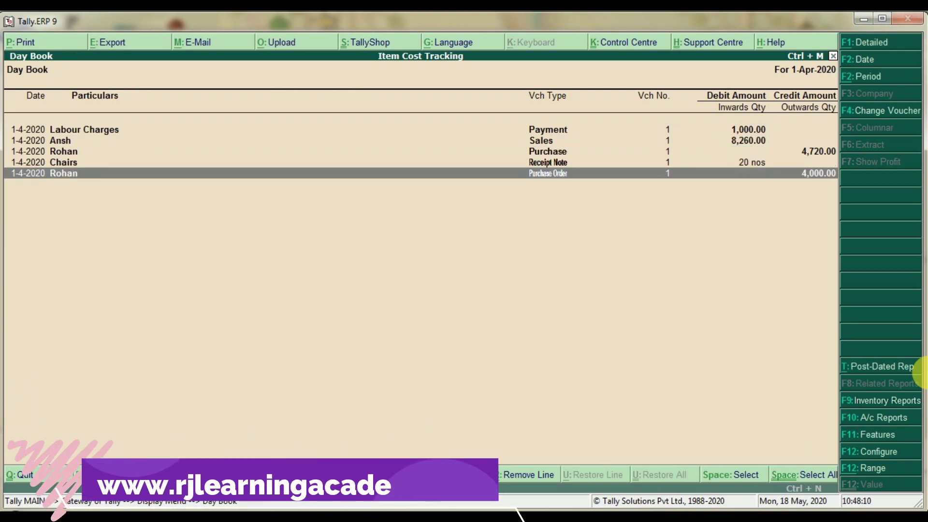
key(Return)
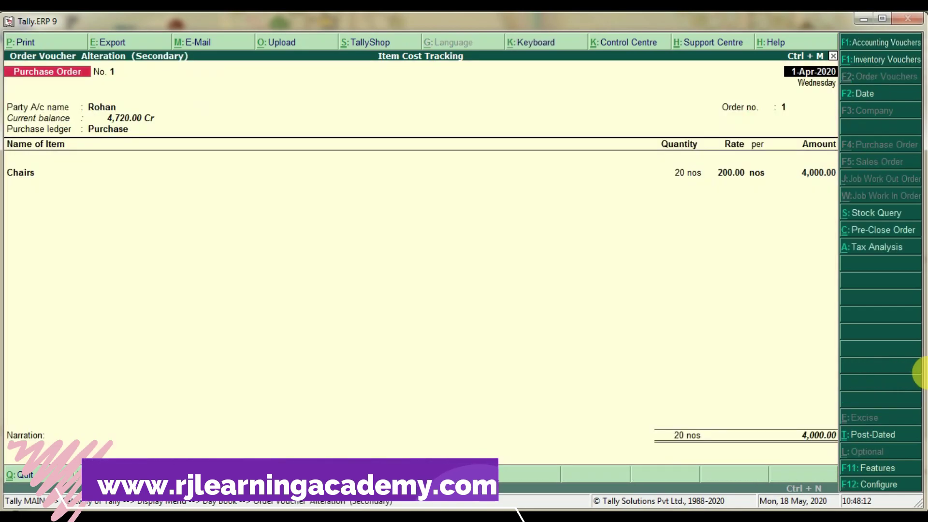
key(Return)
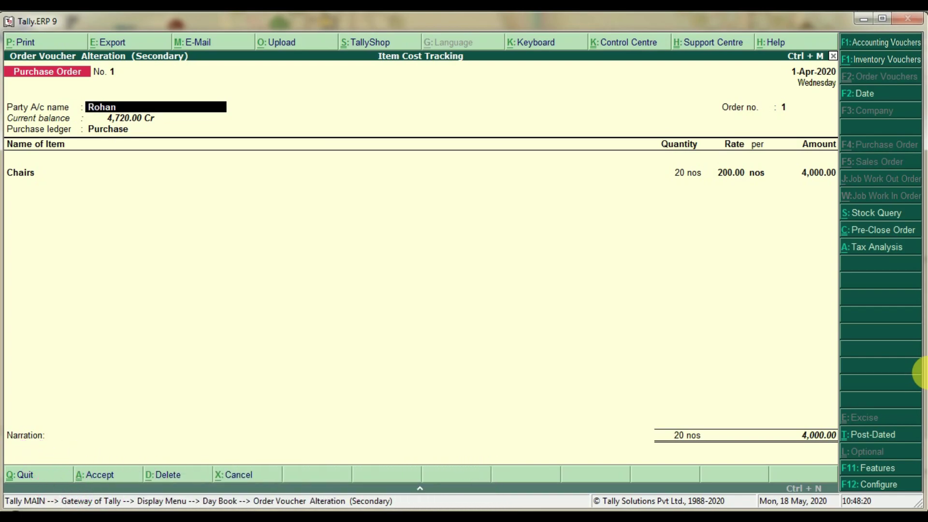
Step: Open the supplier's ledger from the purchase order, review its mailing and tax registration details, and accept it
key(ctrl+Return)
key(Return)
key(Return)
key(Return)
key(Return)
key(Return)
key(Return)
key(Return)
key(Return)
key(Return)
key(Return)
key(Return)
key(Return)
key(Return)
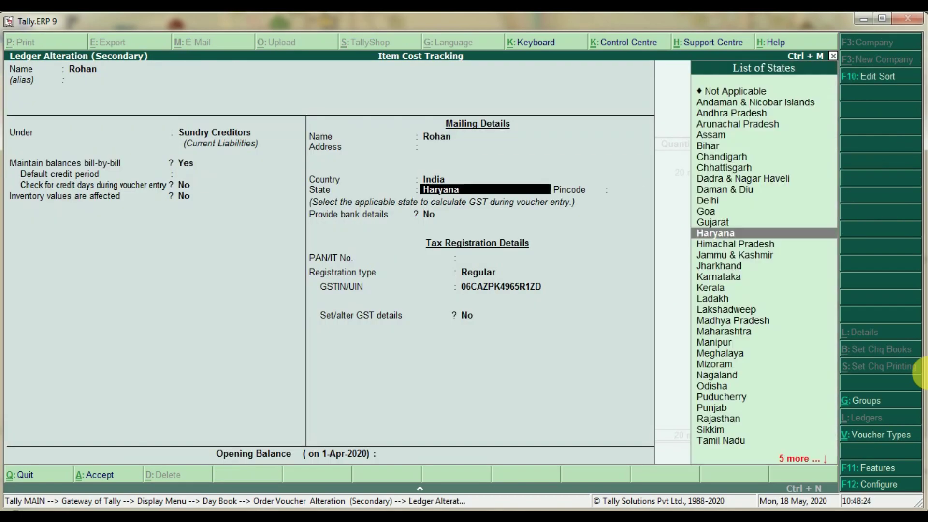
key(Return)
key(Return)
key(Return)
key(Return)
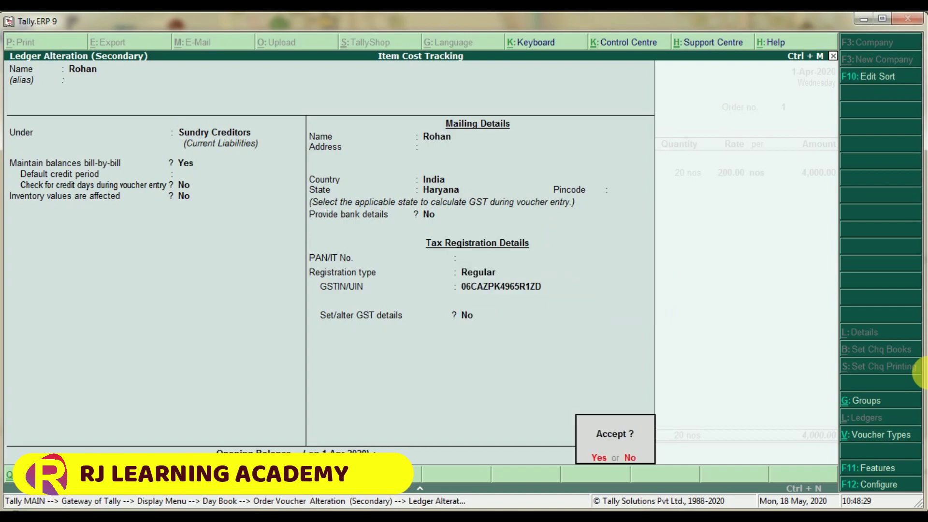
key(Return)
Step: Review the purchase order's party details and order number, and proceed to the Chairs item line
key(Return)
key(Return)
key(Return)
key(Return)
key(Return)
key(Return)
key(Return)
key(Return)
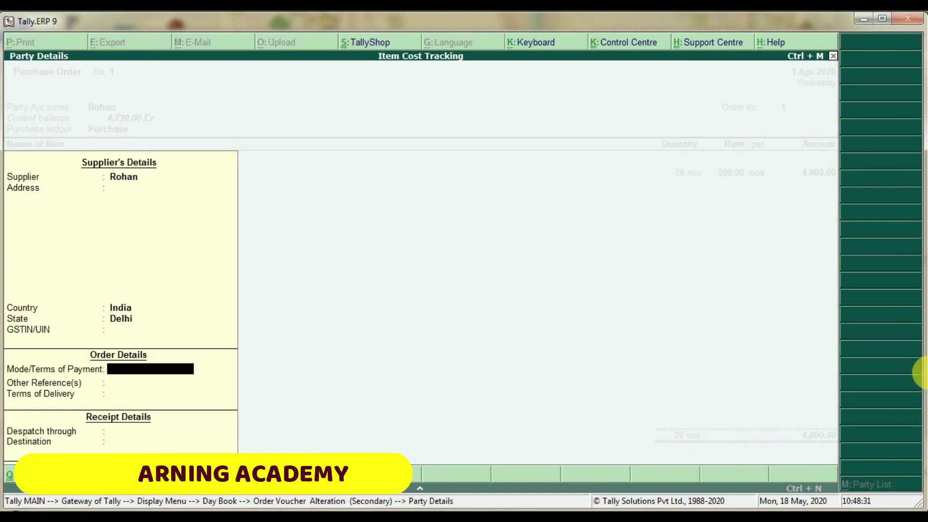
key(Return)
key(Return)
key(Return)
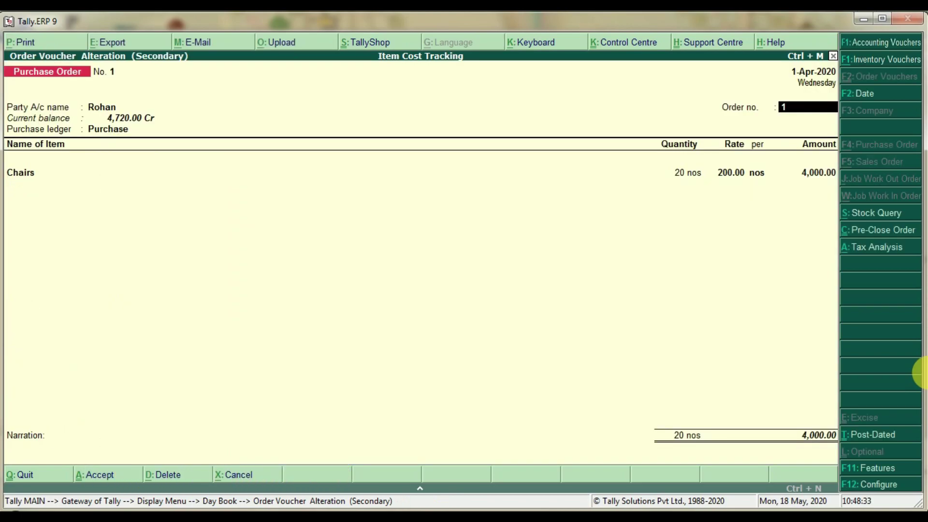
key(Return)
key(Return)
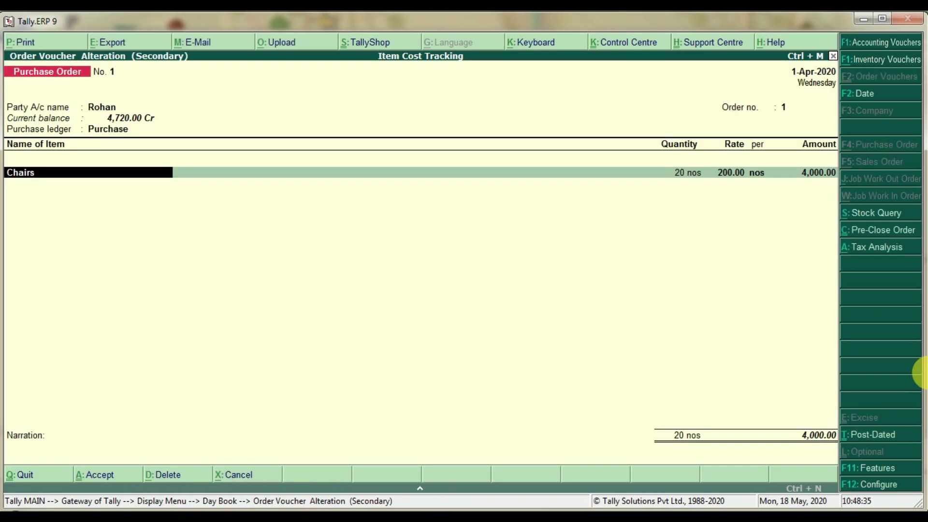
key(Return)
key(Return)
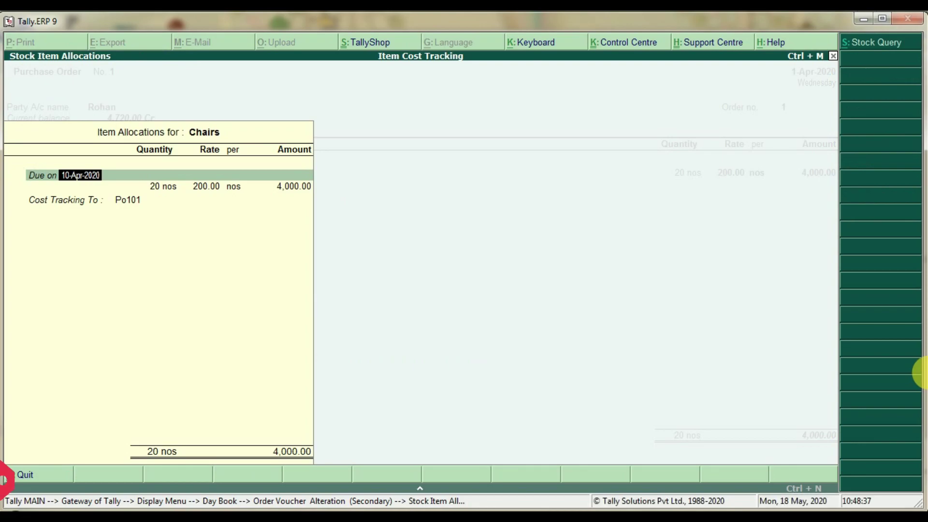
key(Escape)
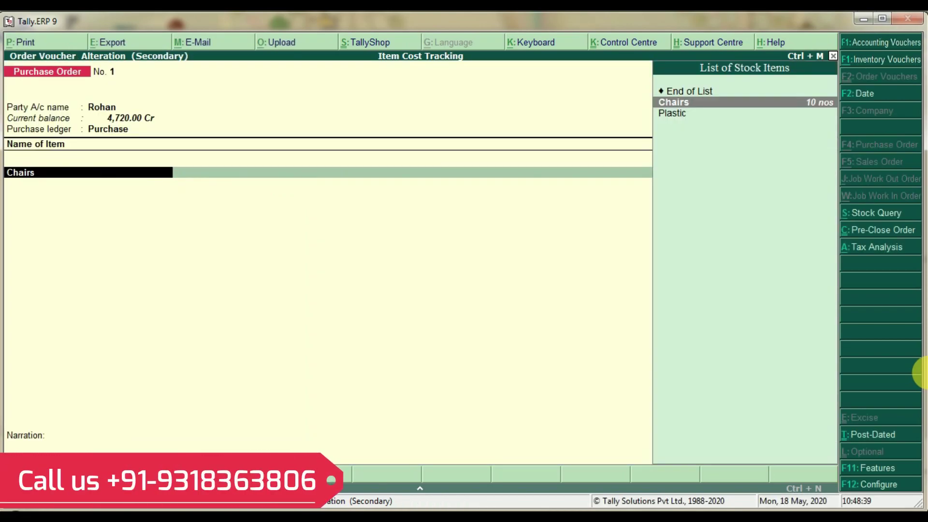
Step: Open the Chairs stock item for alteration from the purchase order and check its Enable cost tracking setting
key(ctrl+Return)
key(Return)
key(Return)
key(Return)
key(Return)
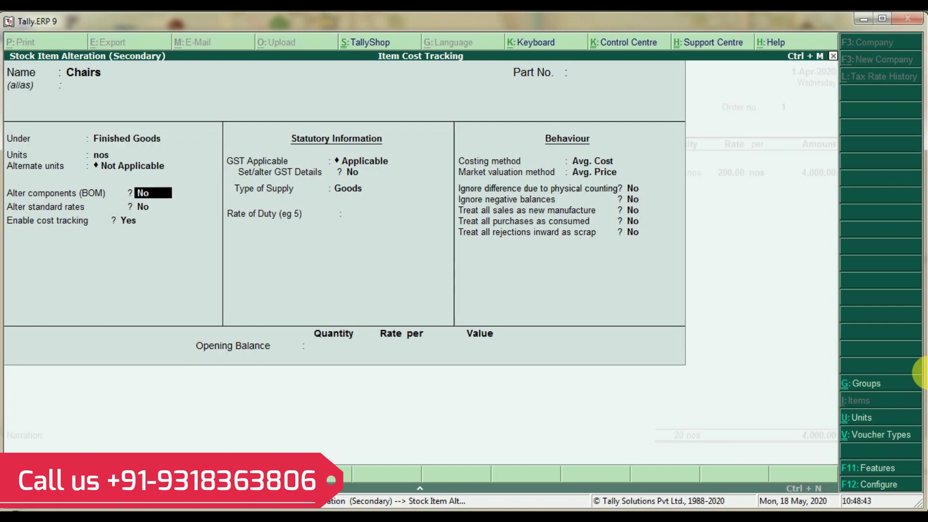
key(Return)
key(Return)
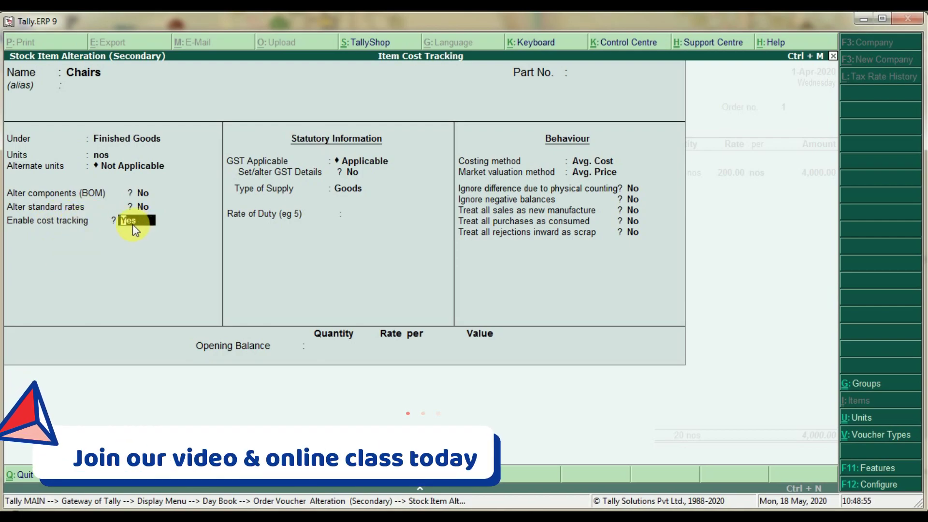
Step: Set Set/alter GST Details to Yes for the Chairs item and accept its existing GST details
key(Return)
key(Return)
key(y)
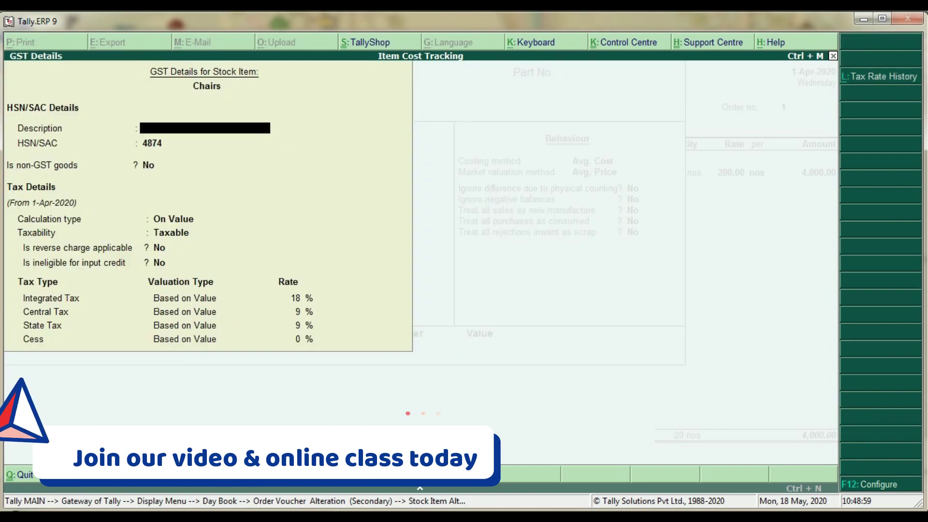
key(ctrl+a)
key(Return)
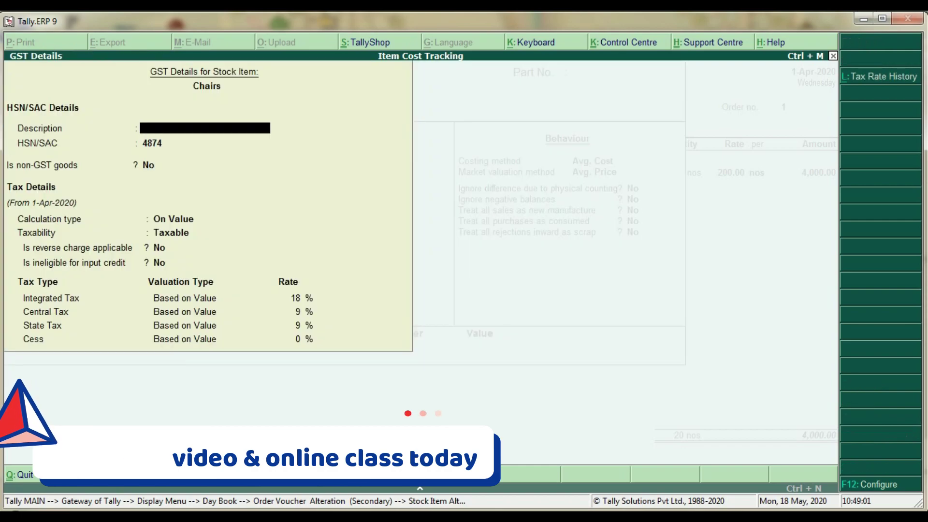
key(Return)
key(ctrl+a)
key(Return)
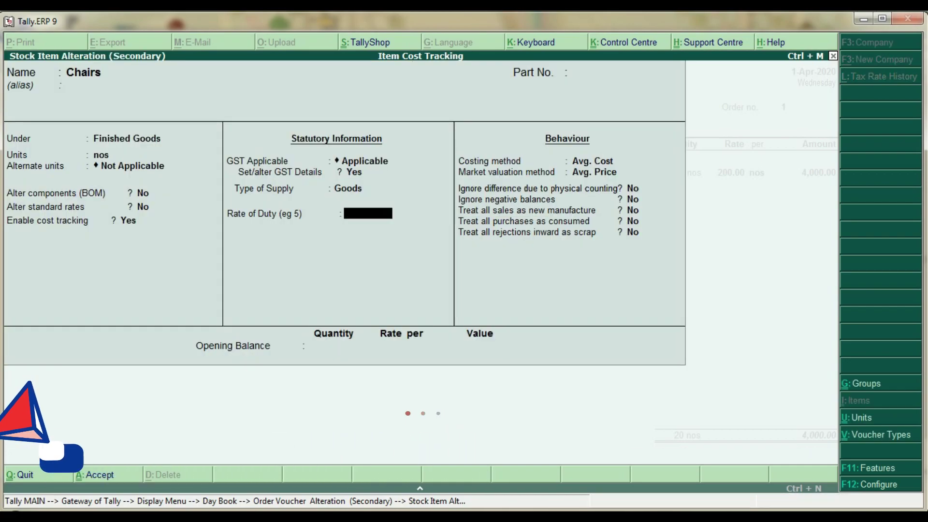
Step: Accept the Chairs item's duty rate and behaviour settings, and save the stock item
key(Return)
key(Return)
key(Return)
key(Return)
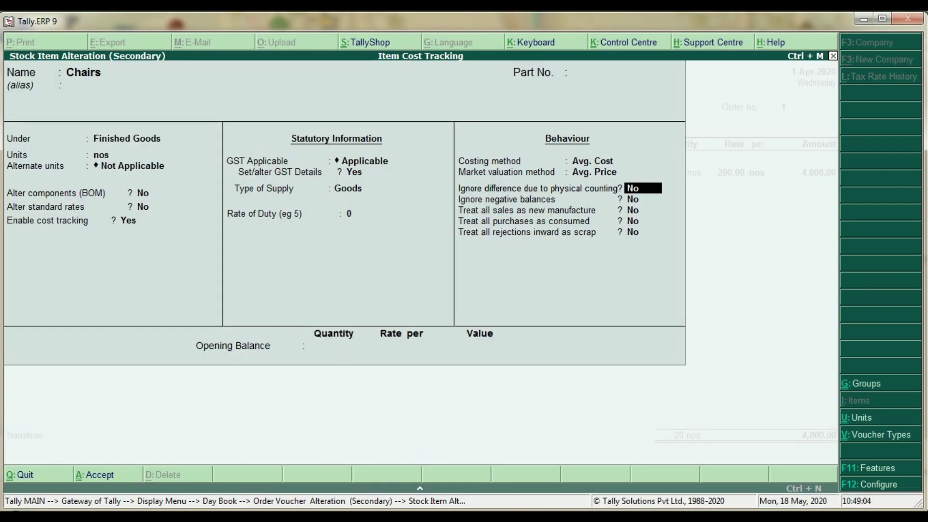
key(Return)
key(Return)
key(Return)
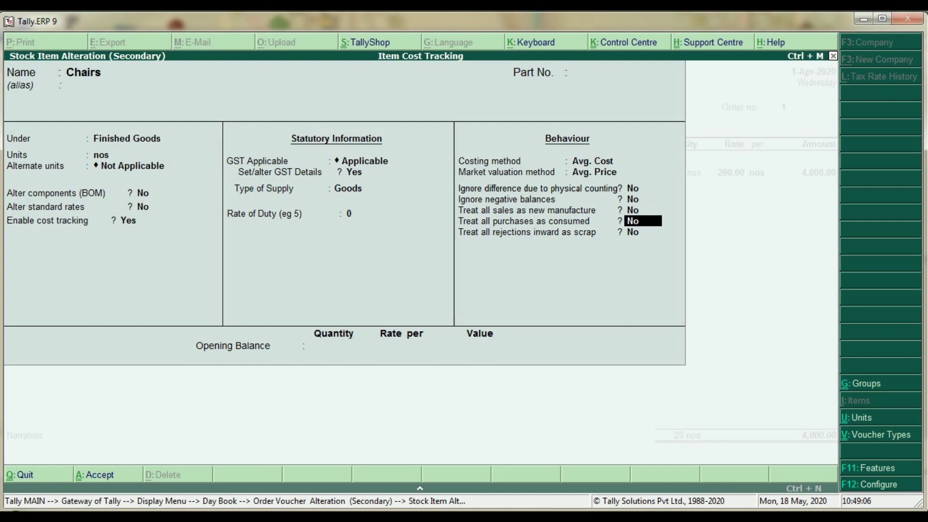
key(Return)
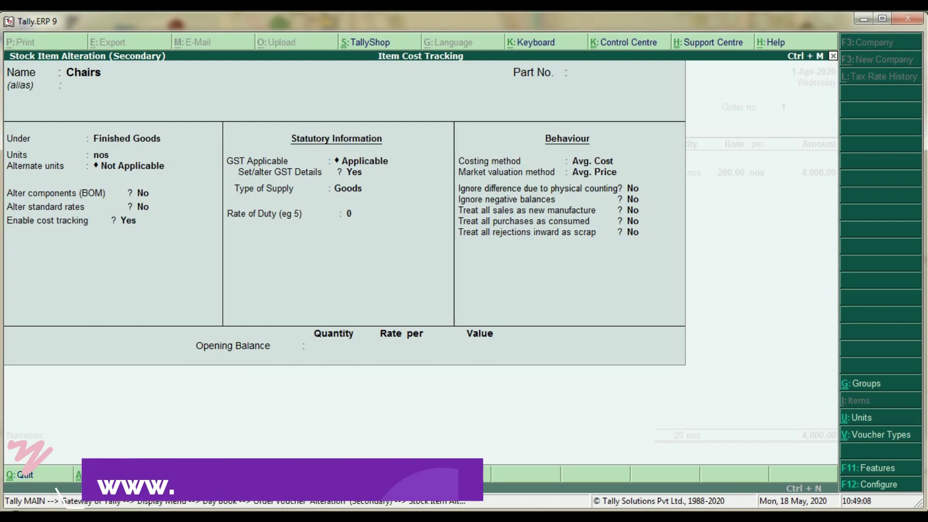
key(Return)
key(Return)
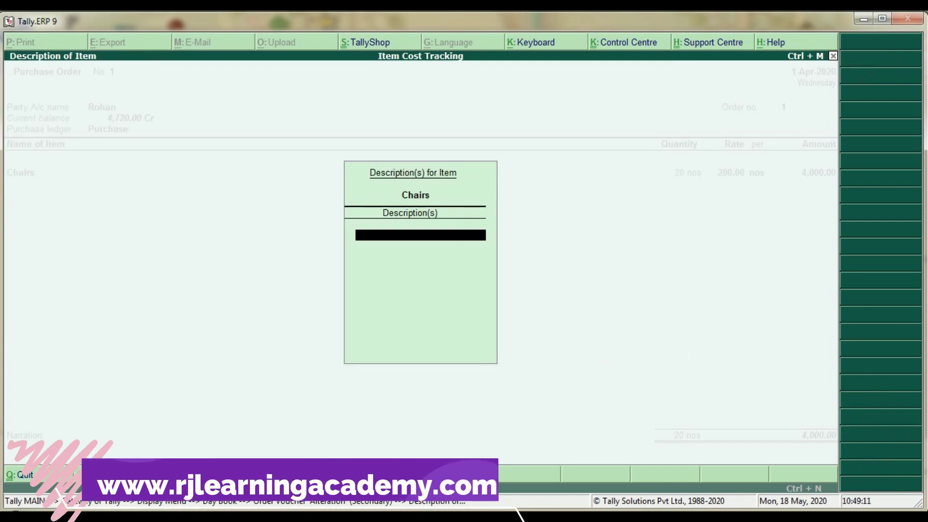
Step: Leave the item description blank and review the Chairs allocation's due date, quantity, rate and cost tracking number
key(Return)
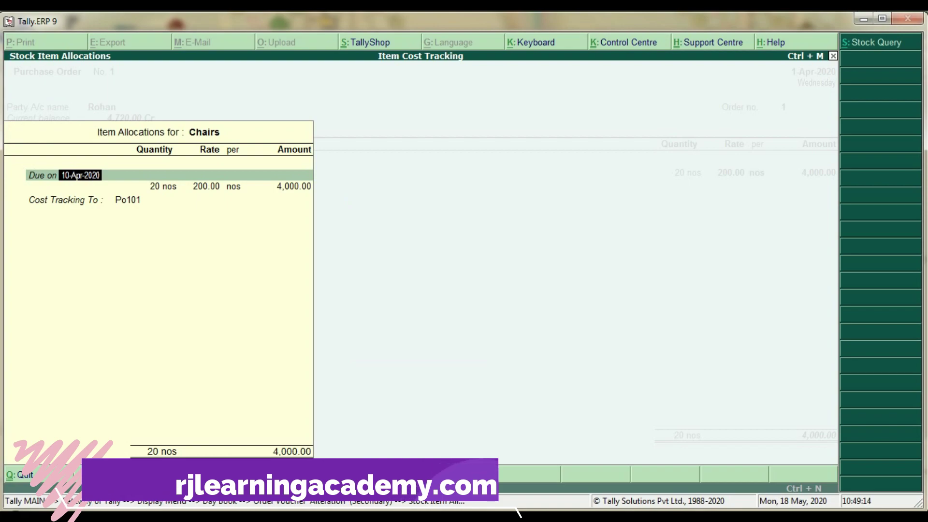
key(Return)
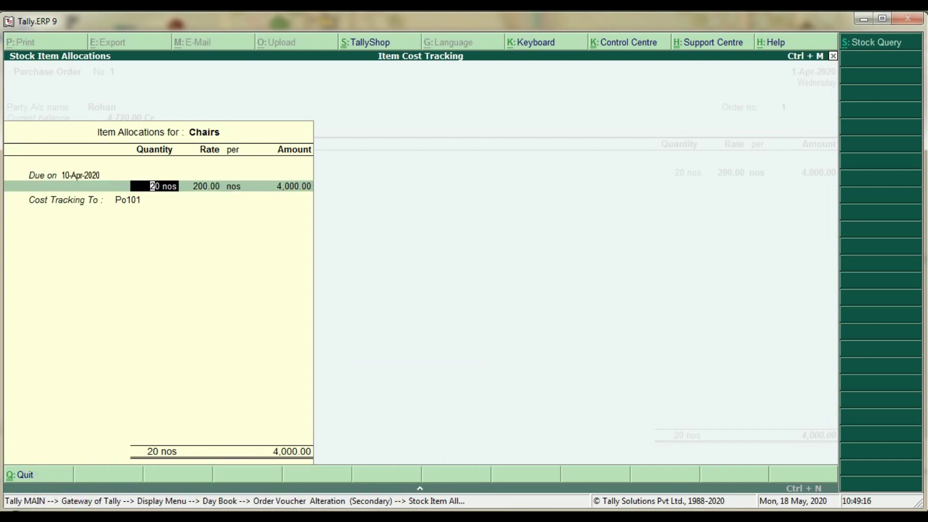
key(Return)
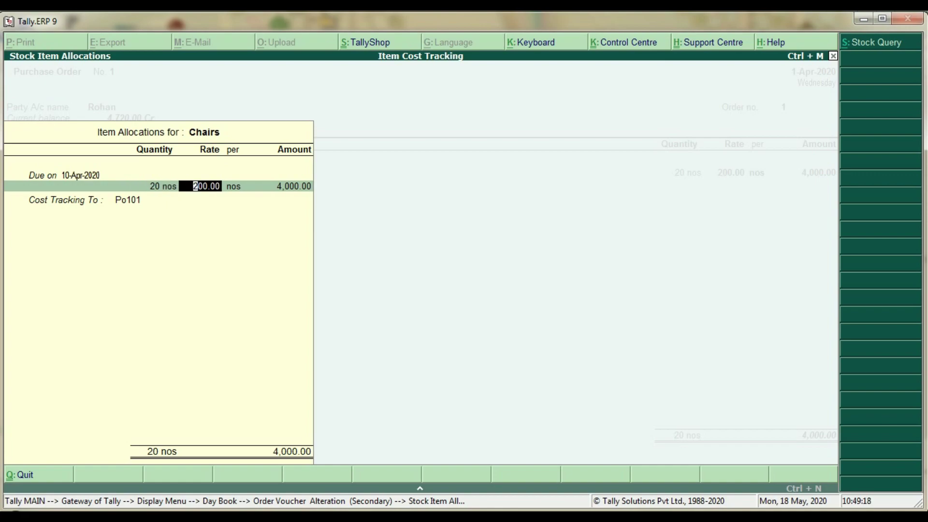
key(Return)
key(Return)
key(Return)
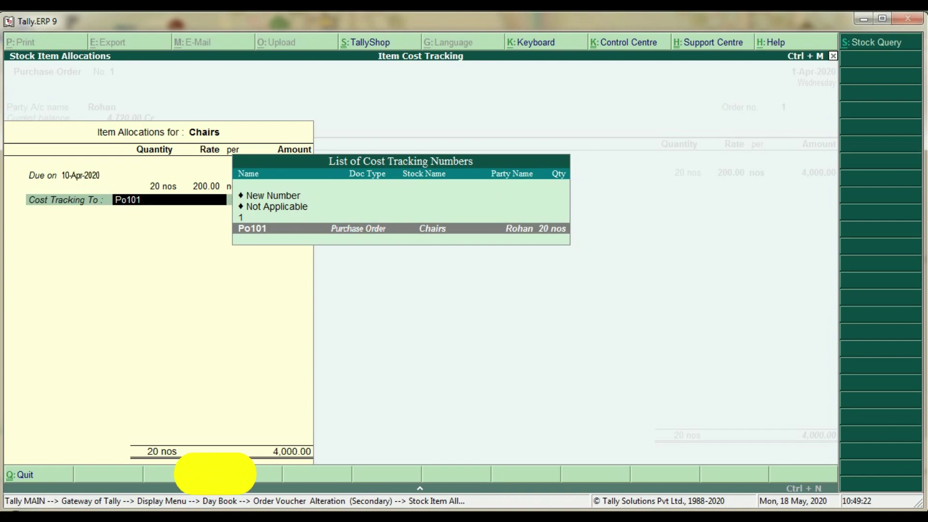
Step: Examine the available choices in the list of cost tracking numbers for the Chairs allocation
key(Up)
key(Up)
key(Up)
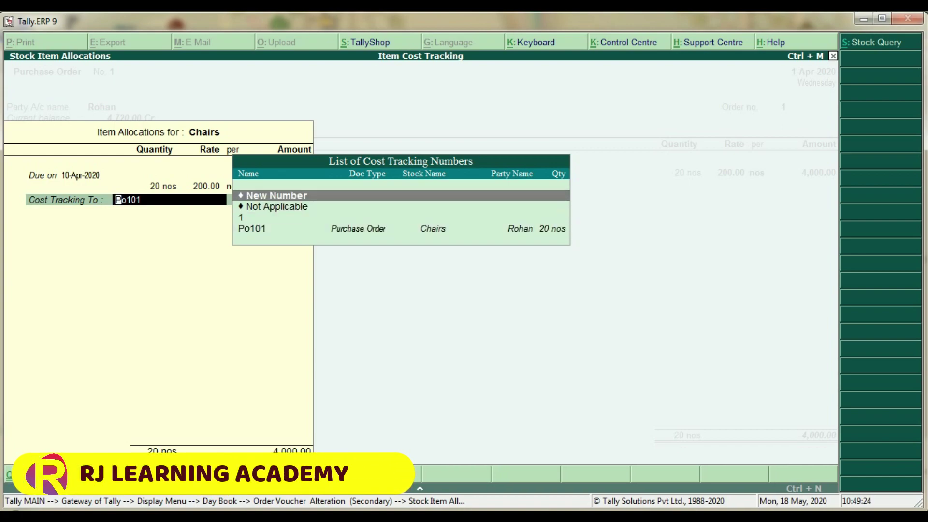
key(Down)
key(Down)
key(Down)
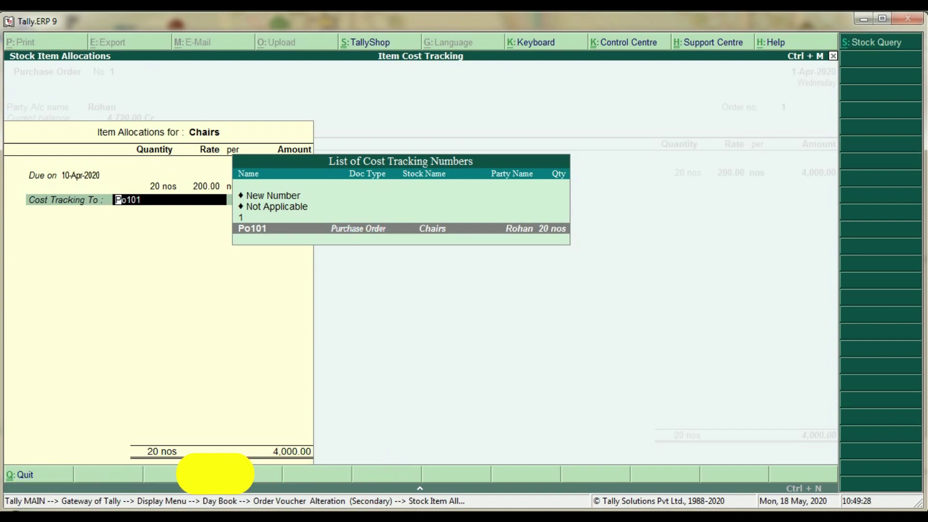
key(Up)
key(Down)
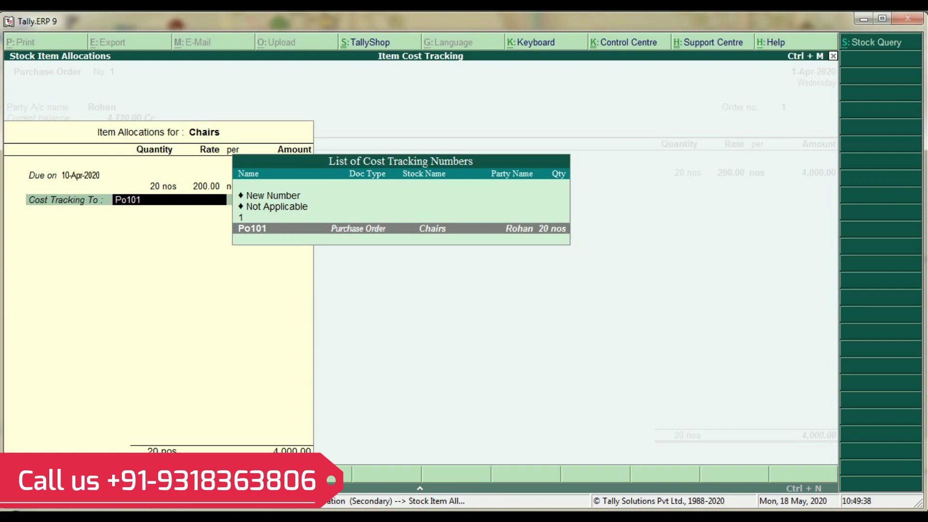
Step: Inspect the New Number entry for the Chairs allocation's cost tracking and leave it without creating a number
key(Up)
key(Up)
key(Up)
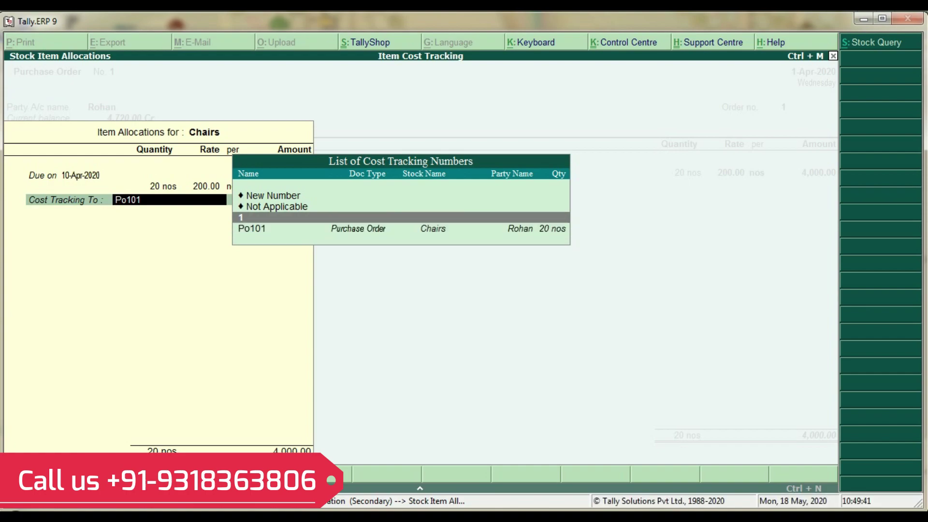
key(Return)
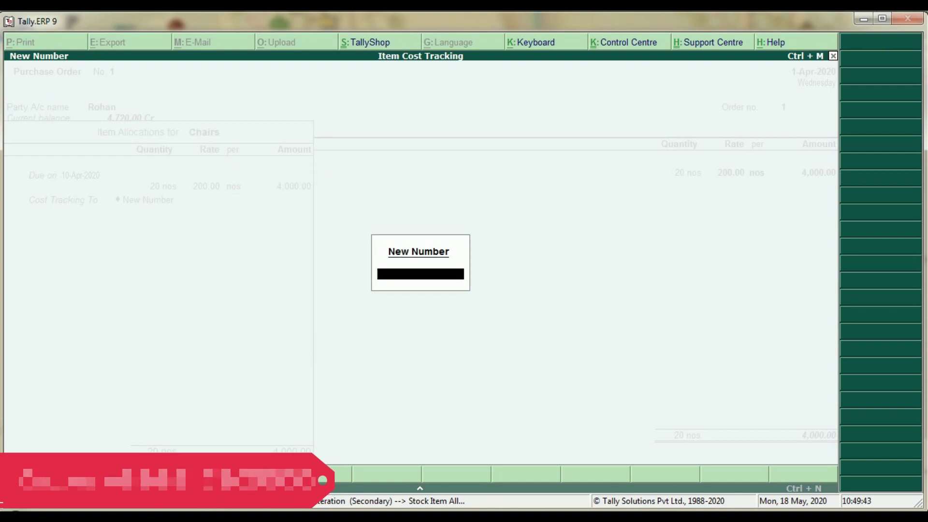
key(Escape)
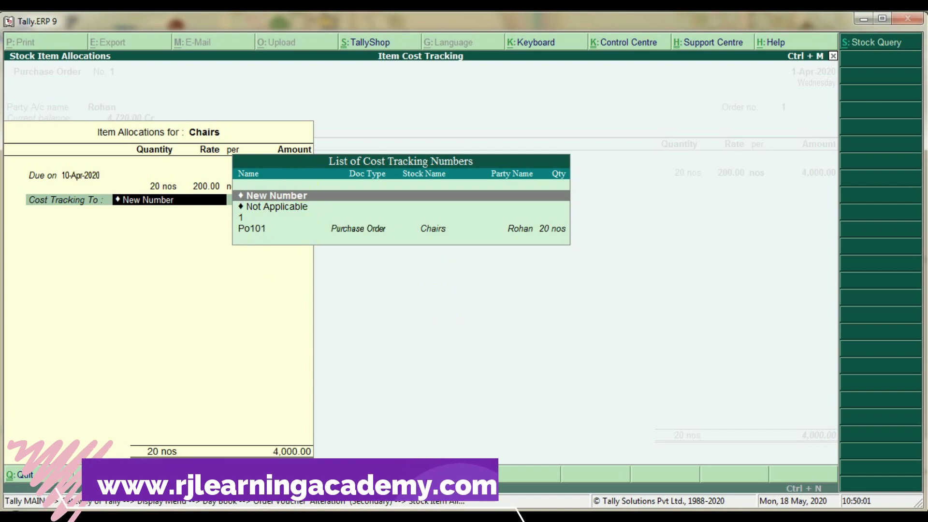
Step: Set the Chairs allocation's cost tracking number to Po101 and save the purchase order with an empty narration
key(Down)
key(Down)
key(Down)
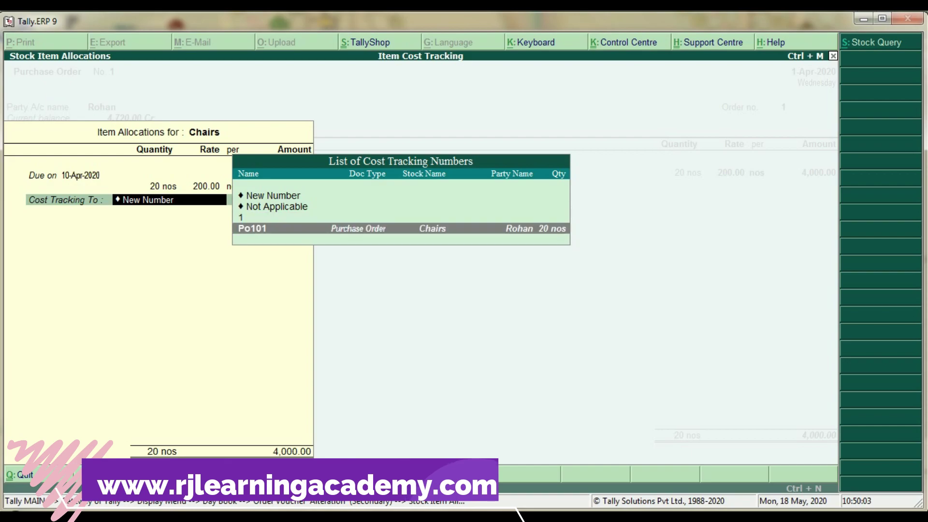
key(Return)
key(Return)
key(Return)
key(Return)
key(Return)
key(Return)
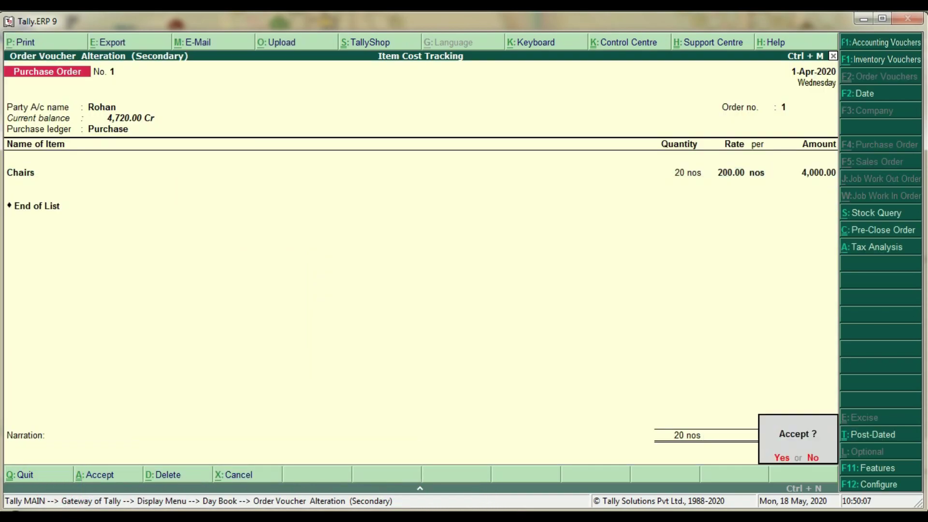
key(Return)
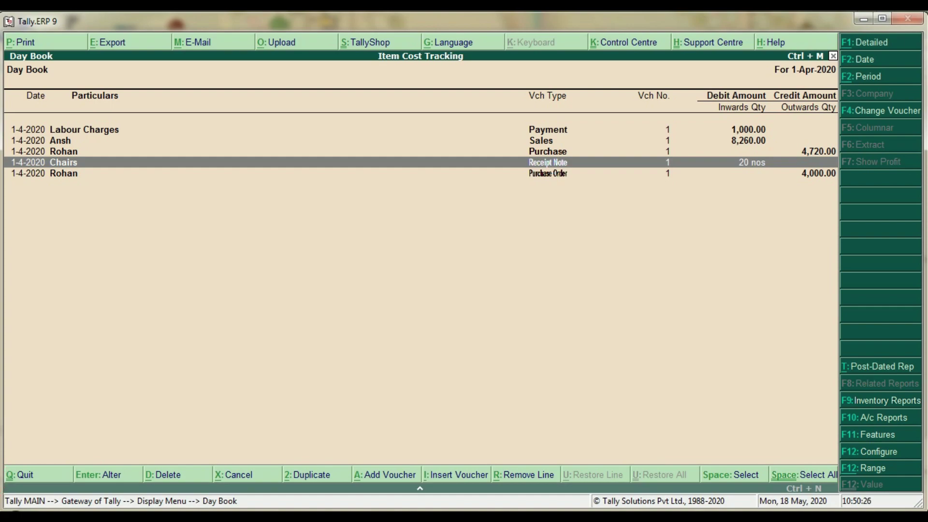
Step: Open the Chairs receipt note and review the company's inventory features from the general through the sales management settings
key(Return)
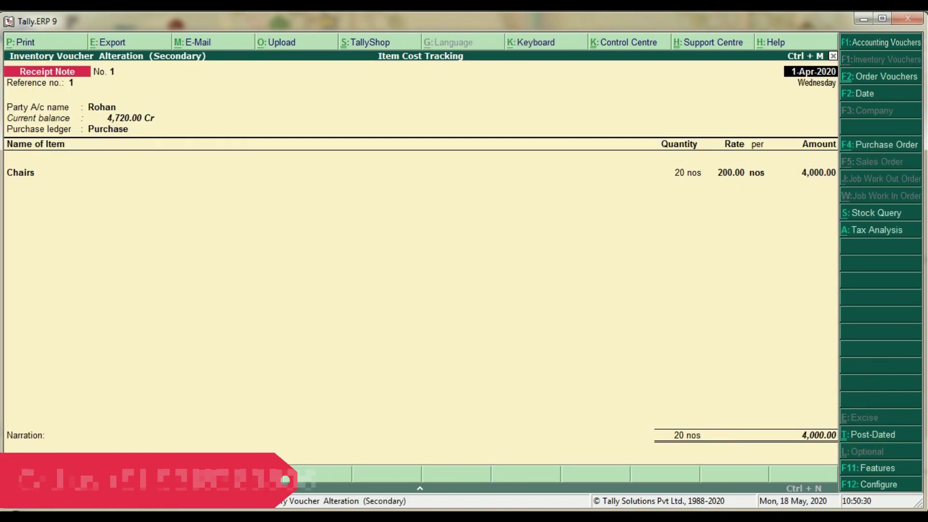
key(F11)
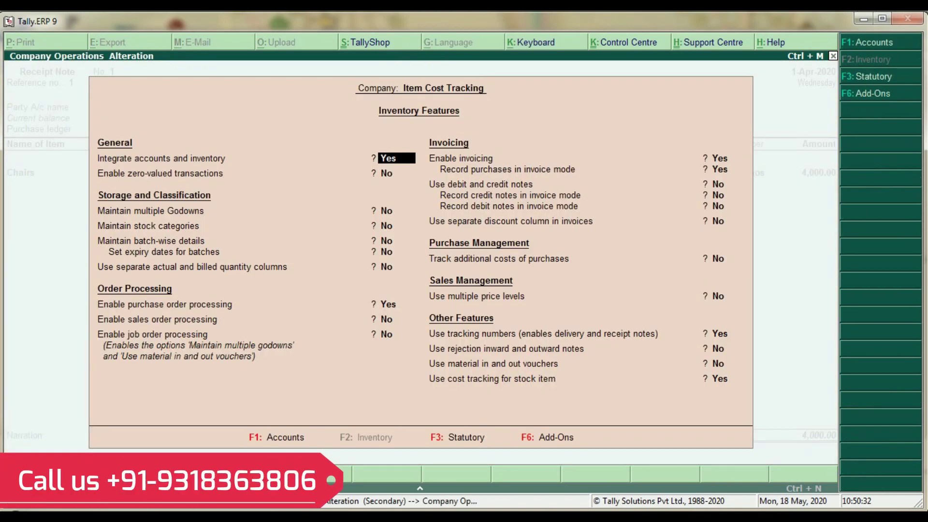
key(Return)
key(Return)
key(Return)
key(Return)
key(Return)
key(Return)
key(Return)
key(Return)
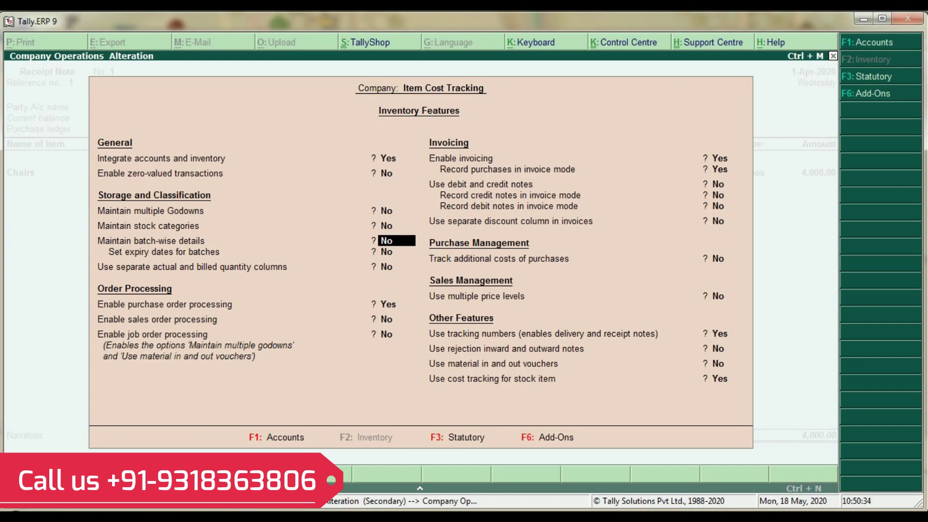
key(Return)
key(Return)
key(Return)
key(Return)
key(Return)
key(Return)
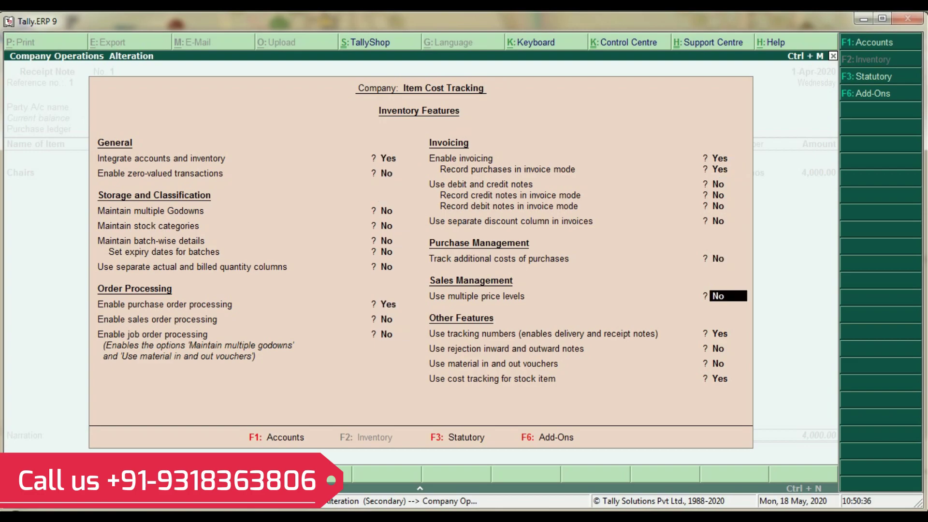
key(Up)
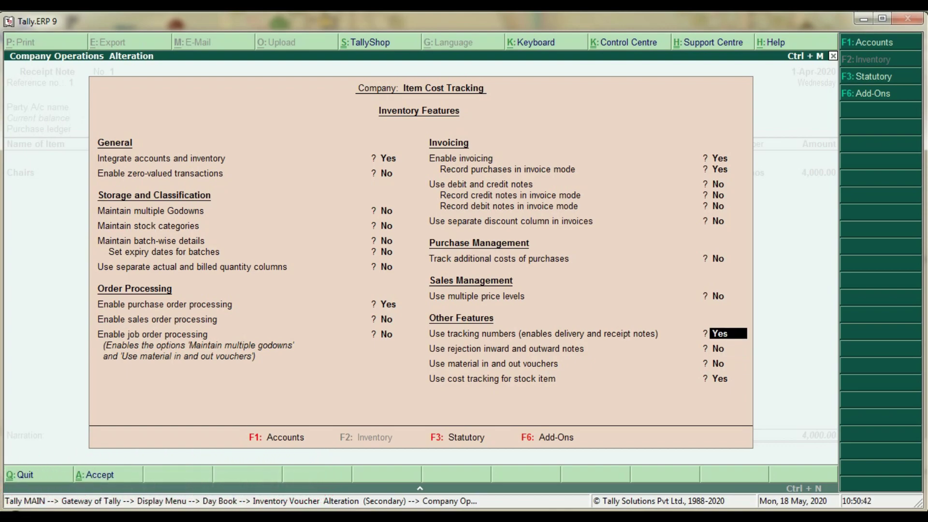
Step: Check the tracking number and stock item cost tracking features, and accept the inventory features as they are
key(Return)
key(Return)
key(Return)
key(Return)
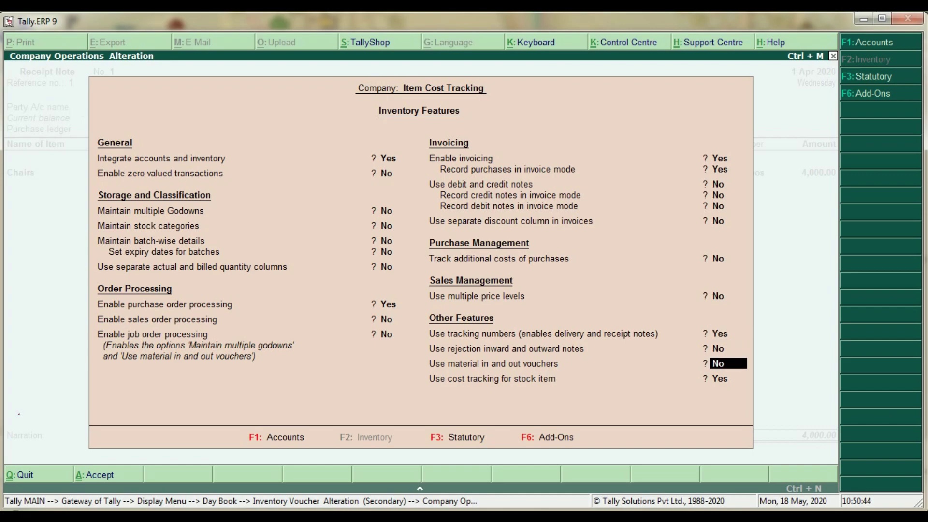
key(Return)
key(Return)
key(Return)
Step: Accept the receipt note's existing date, reference number, party account and purchase ledger
key(Return)
key(Return)
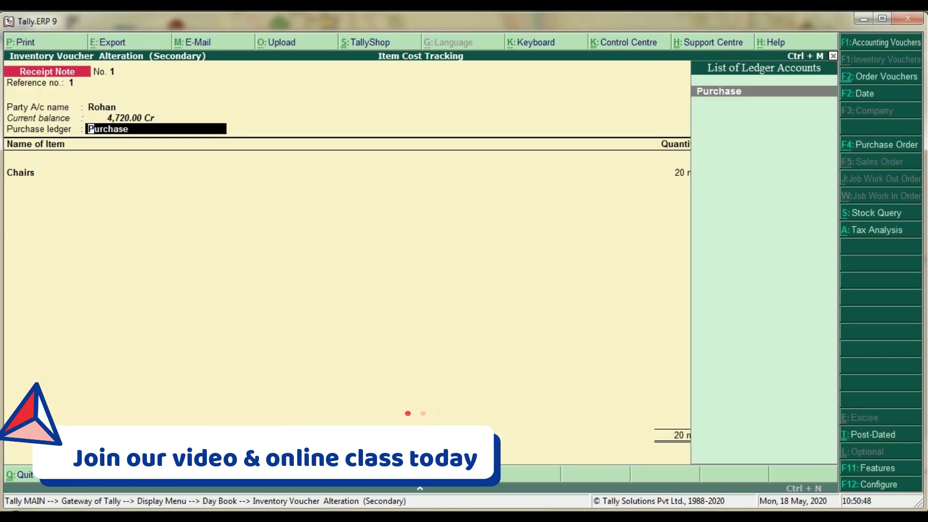
key(Return)
key(Return)
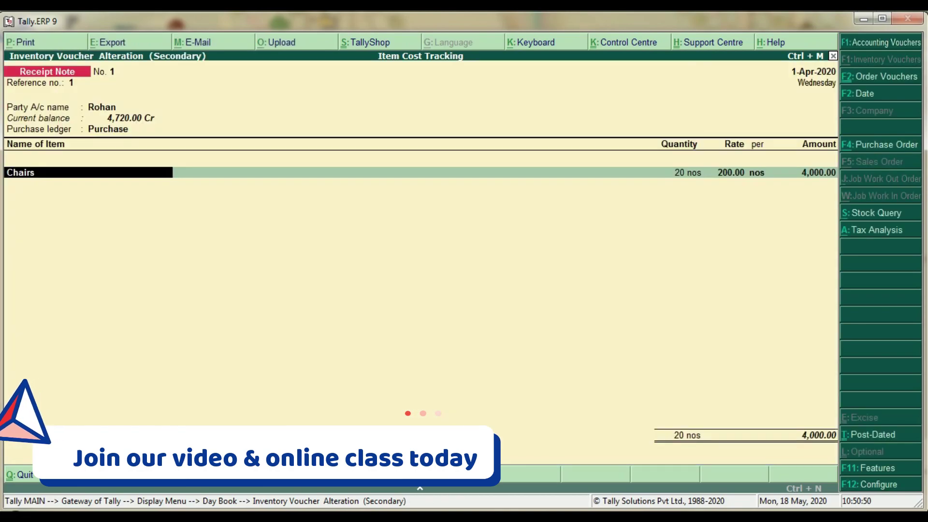
Step: Open the Chairs allocation in the receipt note and review its tracking number, order number, due date, quantity, rate and cost tracking number
key(Return)
key(Return)
key(Return)
key(Return)
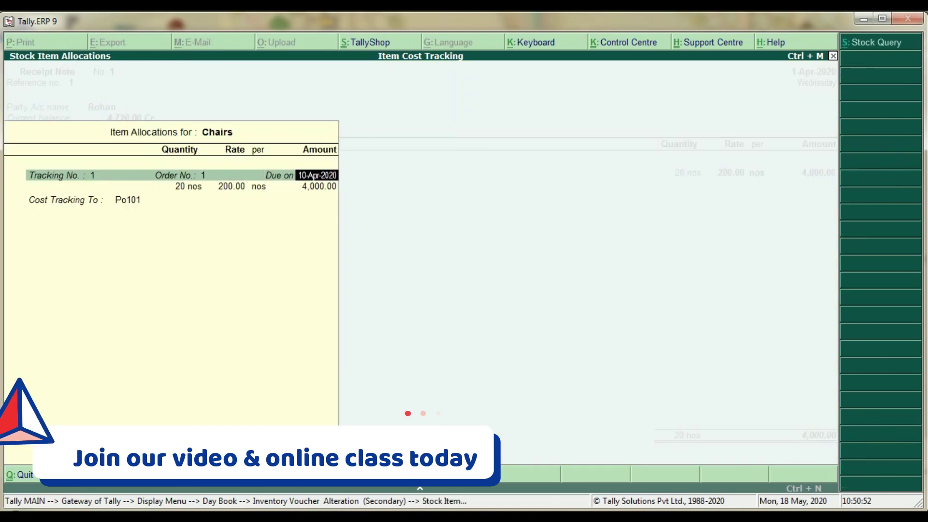
key(Return)
key(Return)
key(Return)
key(Return)
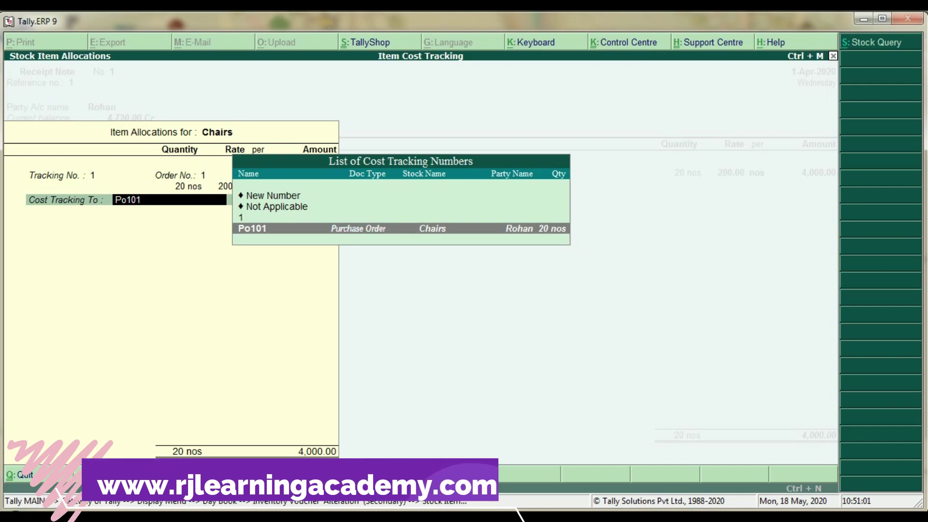
Step: Keep cost tracking number Po101 for Chairs and save the receipt note, accepting the modified tax details with conflicts
key(Return)
key(Return)
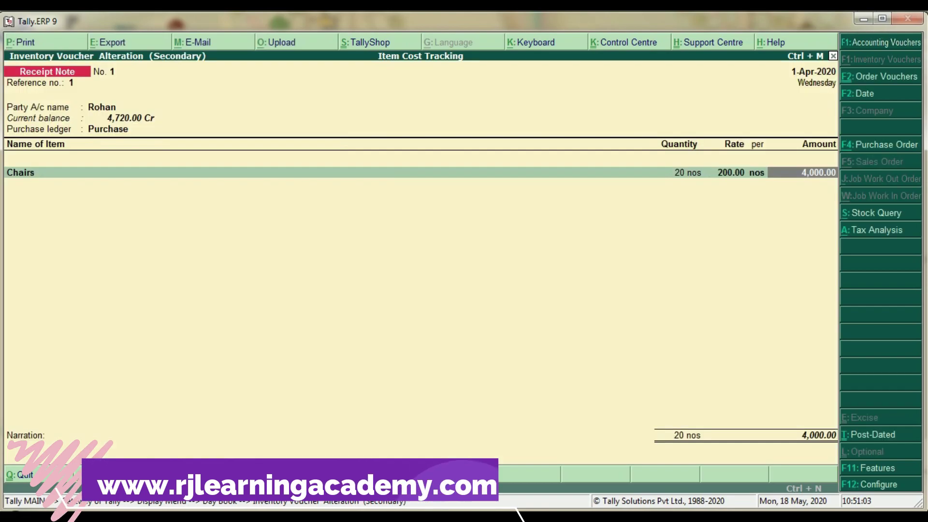
key(Return)
key(Return)
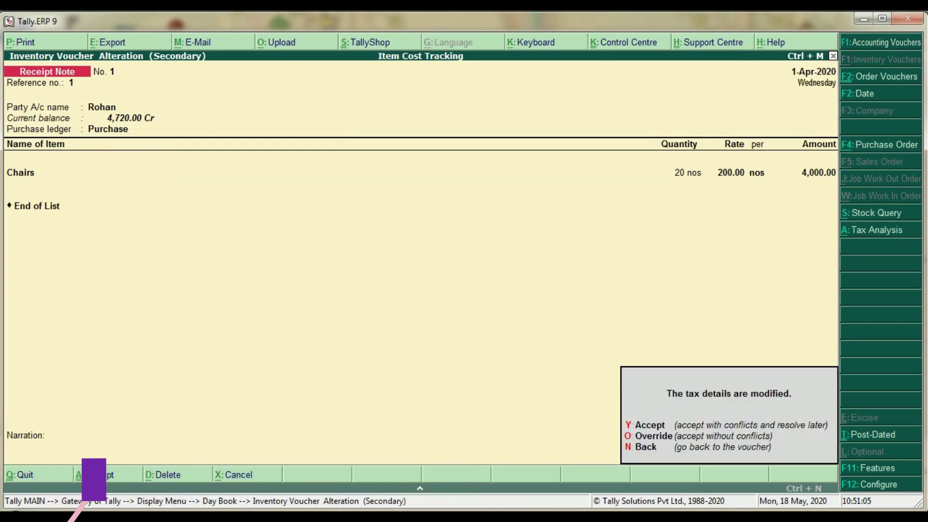
key(y)
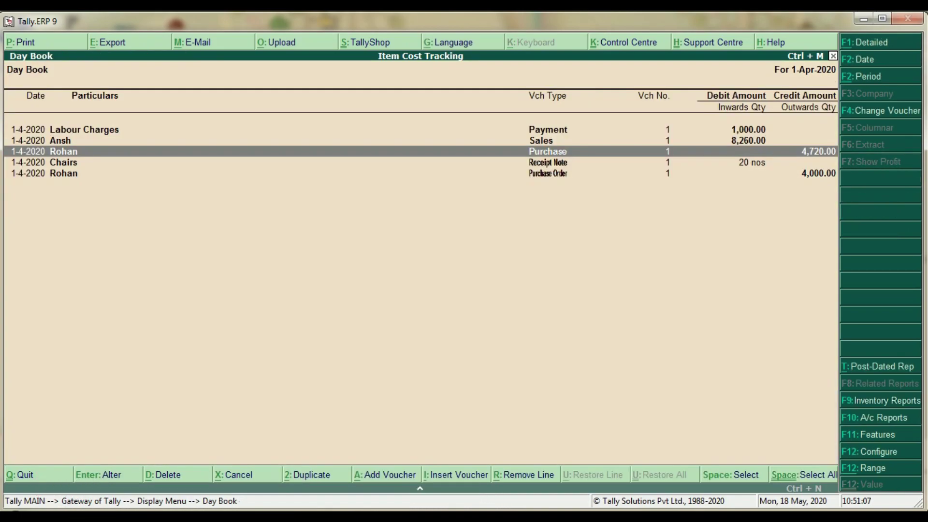
Step: Open the purchase voucher from the Day Book and accept its supplier invoice number, date, party details and purchase ledger
key(Down)
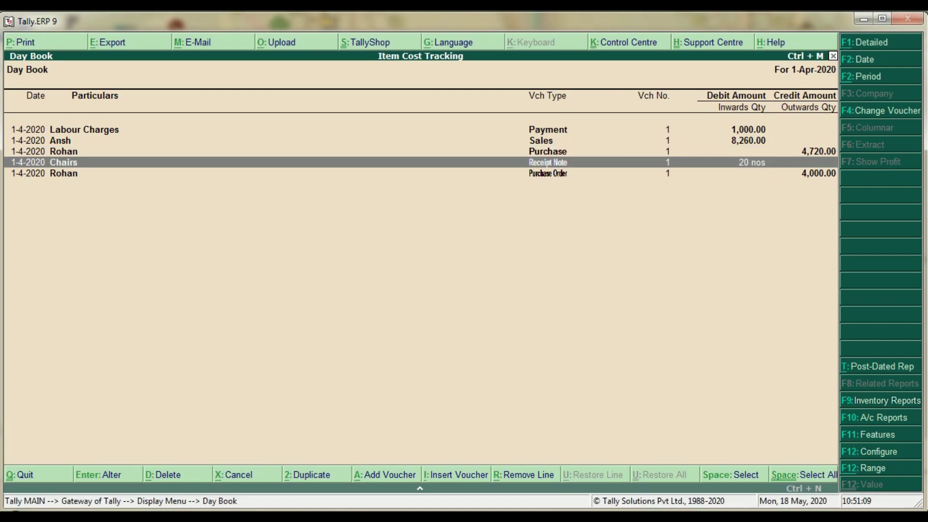
key(Up)
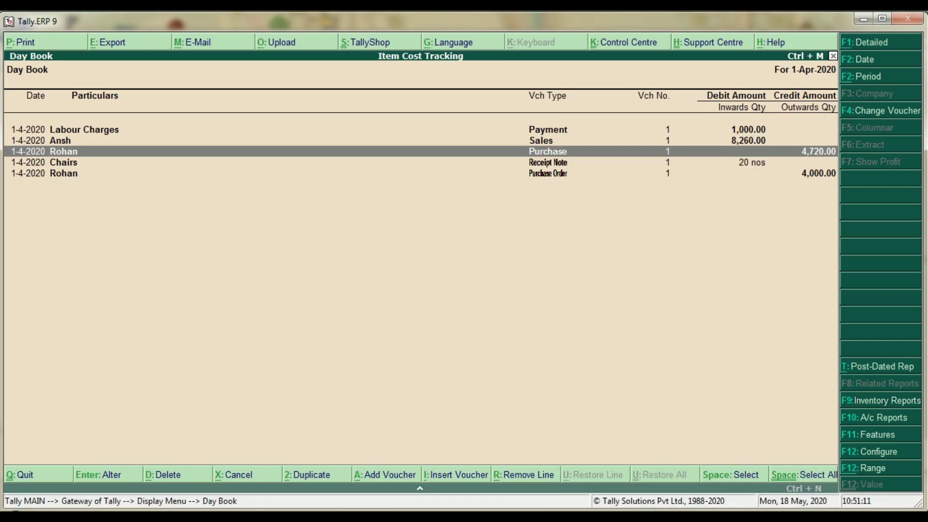
key(Return)
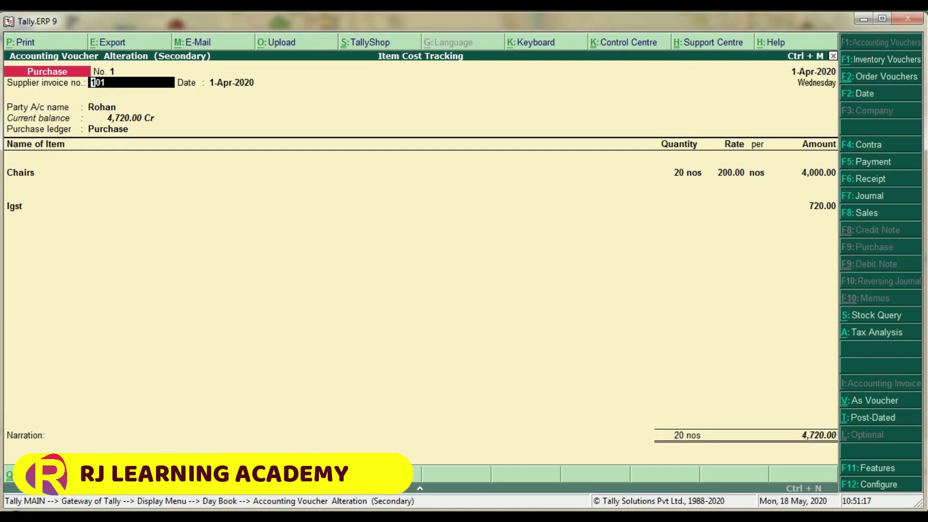
key(Return)
key(Return)
key(Return)
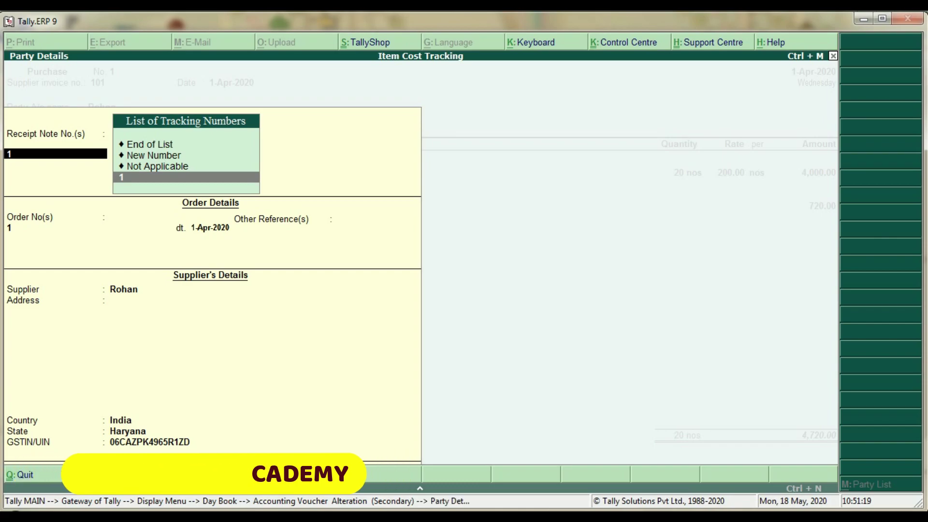
key(ctrl+a)
key(Return)
Step: Leave the Chairs description blank and review the purchase allocation's tracking, order and due date details, keeping cost tracking number Po101
key(Return)
key(Return)
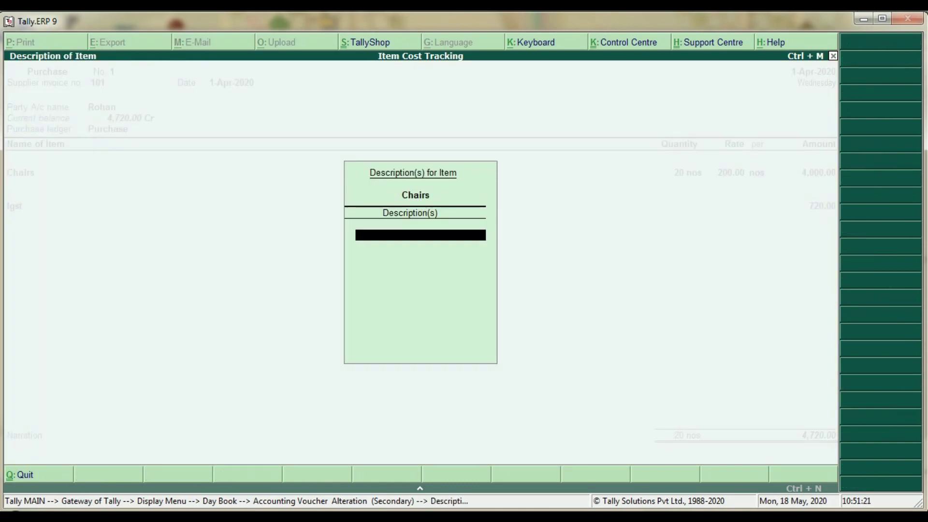
key(Return)
key(Return)
key(Return)
key(Return)
key(Return)
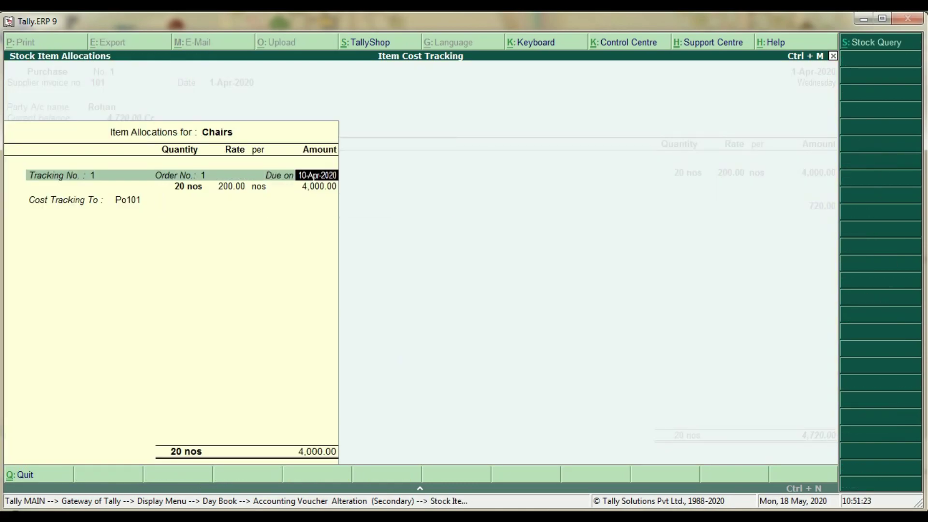
key(Return)
key(Return)
key(Return)
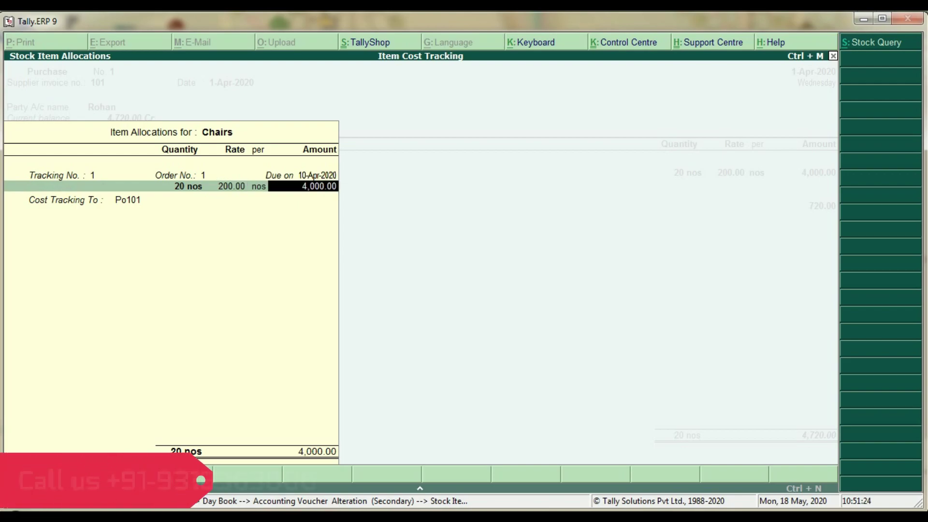
key(Return)
key(Return)
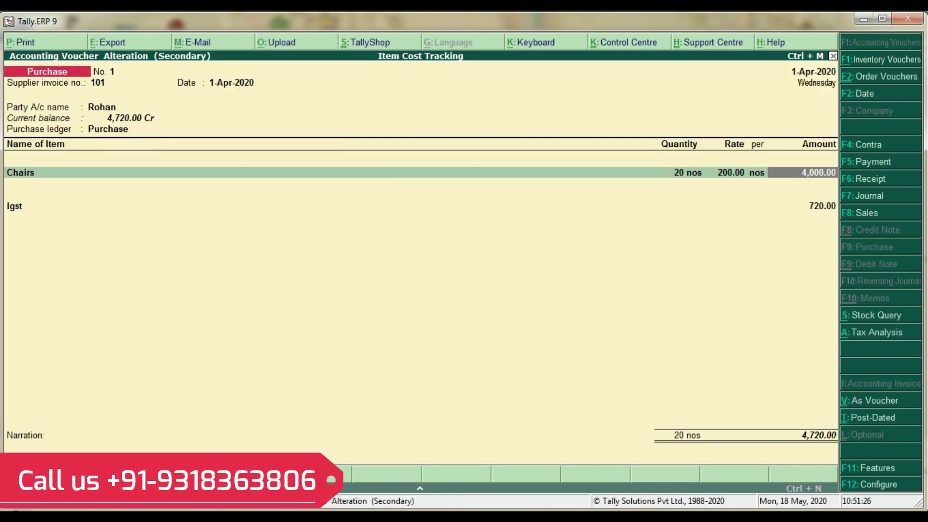
Step: Keep the Igst ledger line in the purchase voucher and end the list of entries
key(Return)
key(Return)
key(Return)
key(Return)
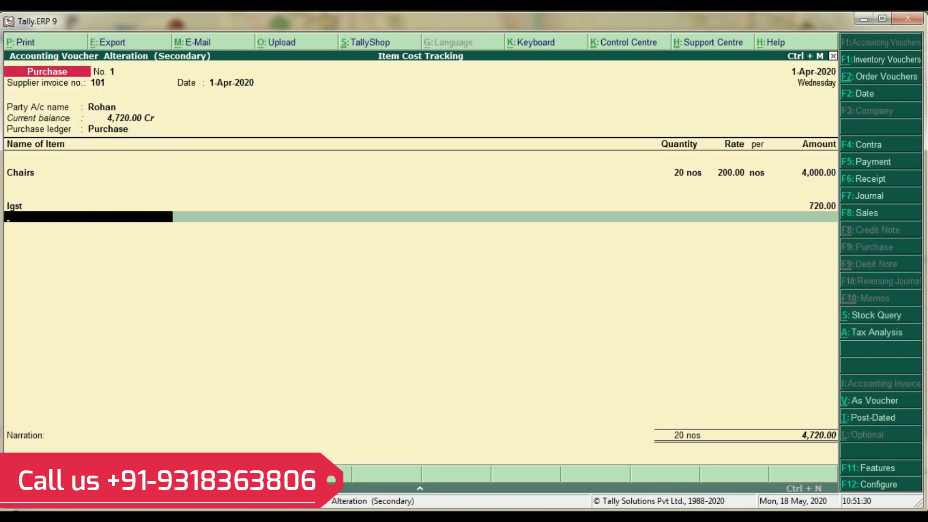
key(Return)
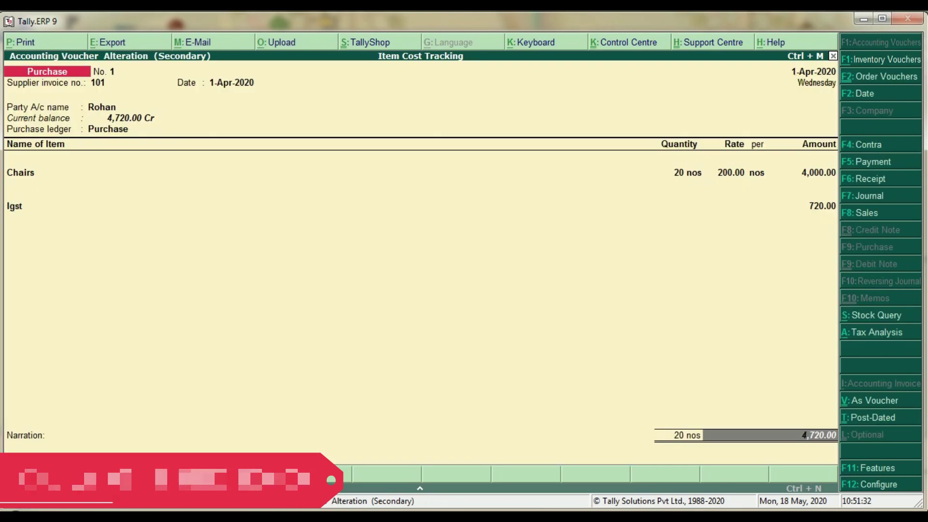
Step: Keep the purchase bill-wise reference as New Ref and save the purchase voucher with an empty narration
key(Return)
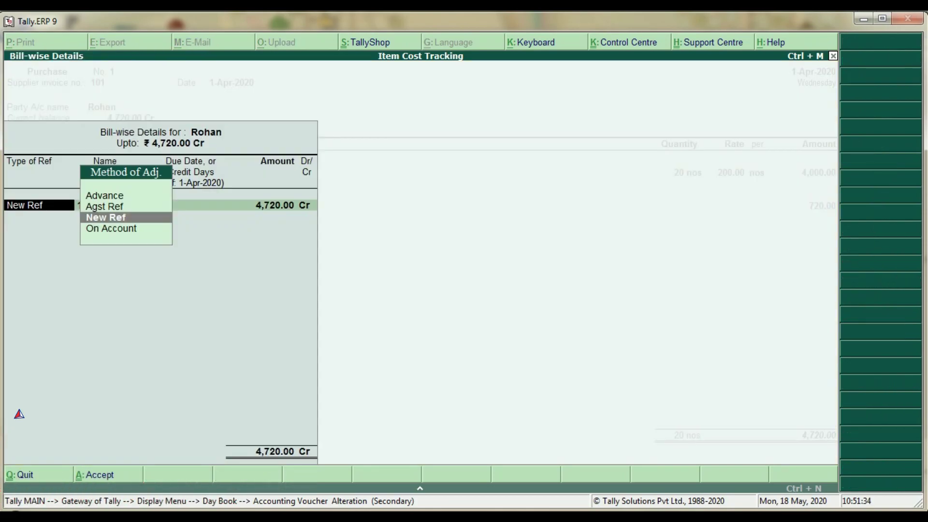
key(Return)
key(Return)
key(Return)
key(Return)
key(Return)
key(Return)
key(Return)
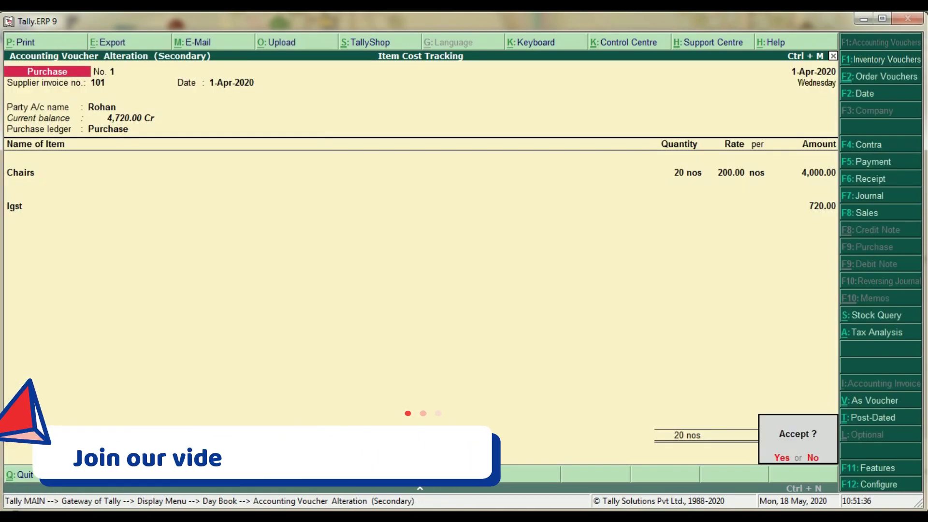
key(Return)
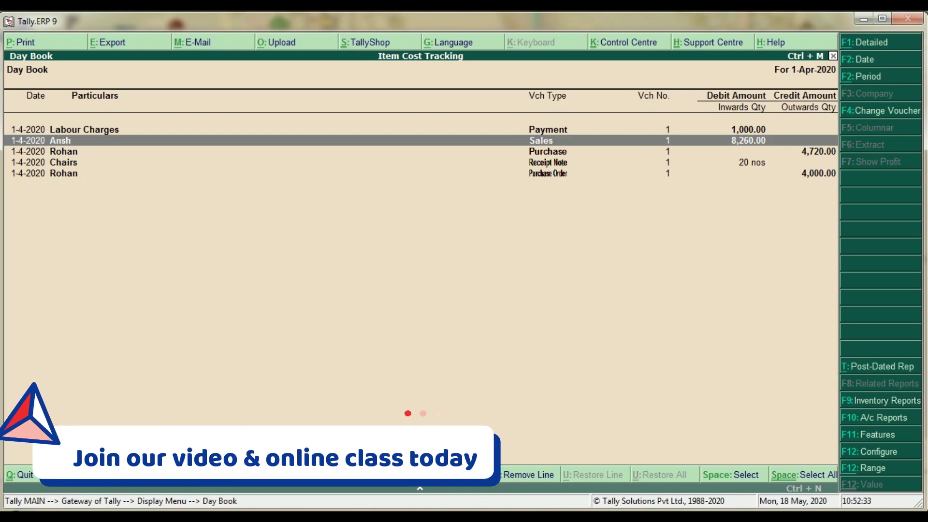
Step: Open the Labour Charges payment voucher from the Day Book and open its Labour Charges ledger for alteration
click(84, 130)
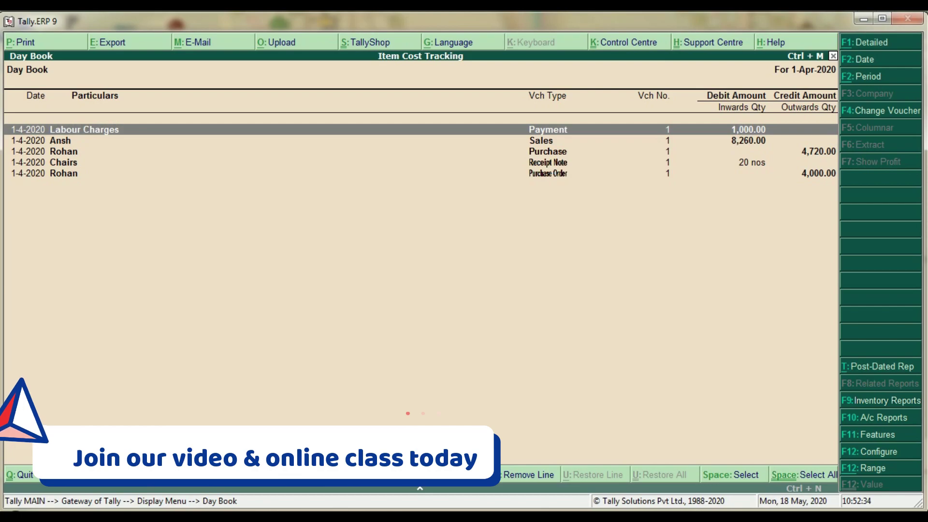
key(Return)
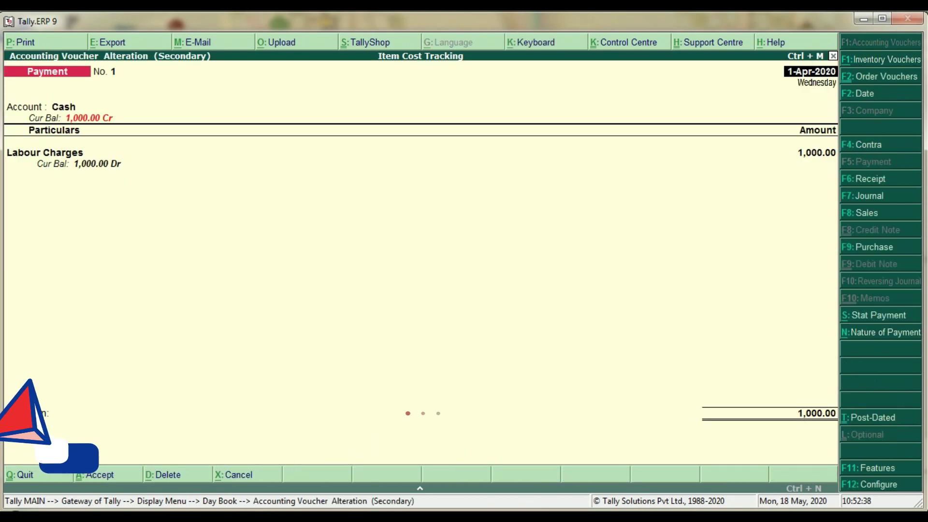
key(Return)
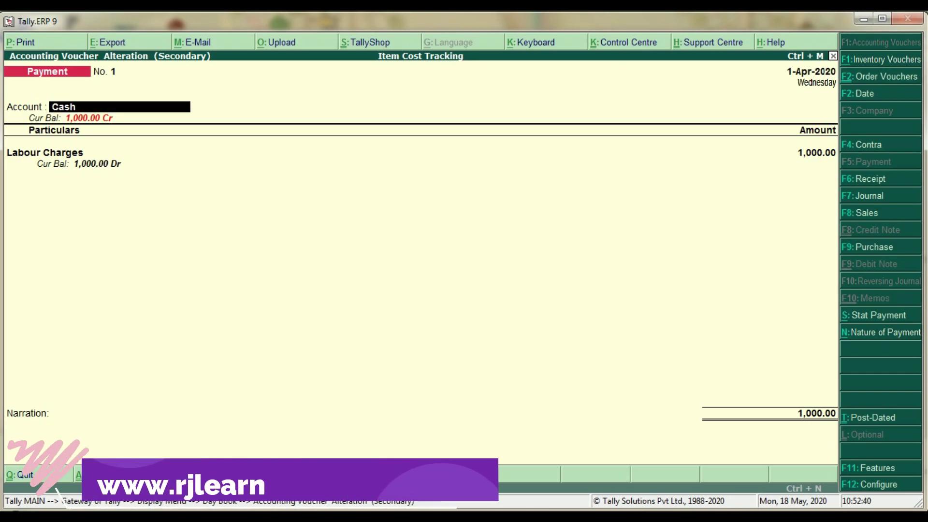
key(Return)
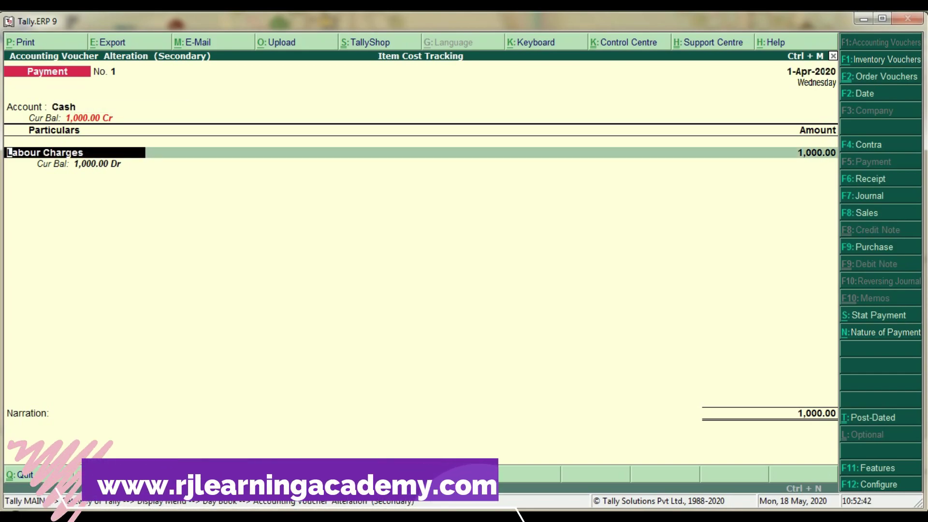
key(ctrl+Return)
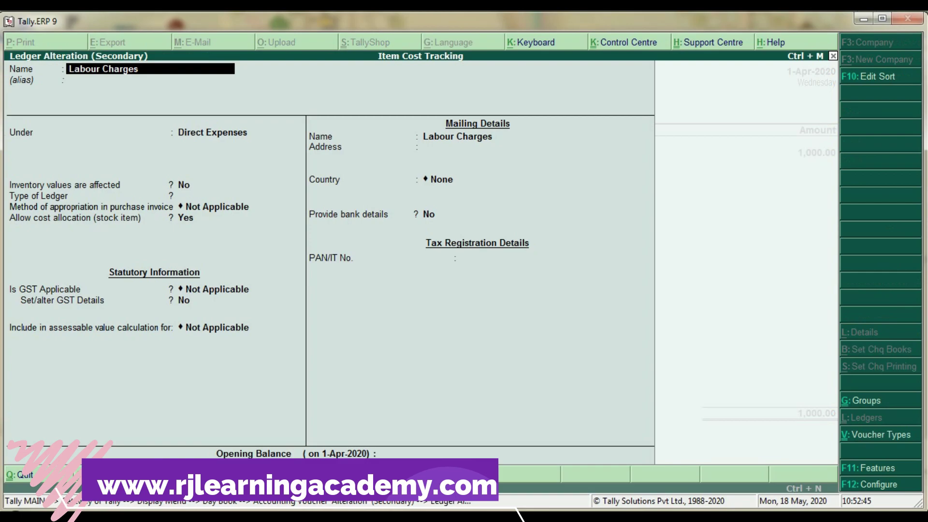
Step: Review the Labour Charges ledger, keeping it under Direct Expenses with stock item cost allocation set to Yes, and accept it
key(Return)
key(Return)
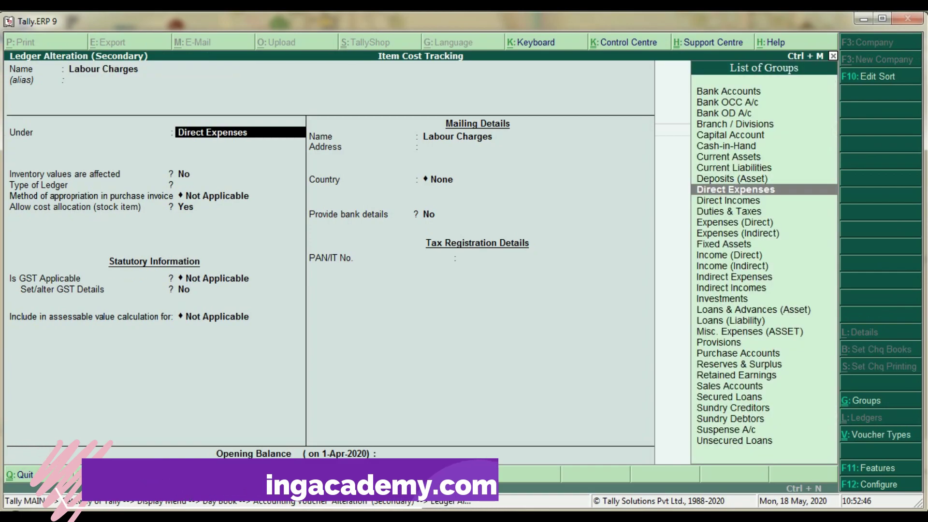
key(Return)
key(Return)
key(Return)
key(Return)
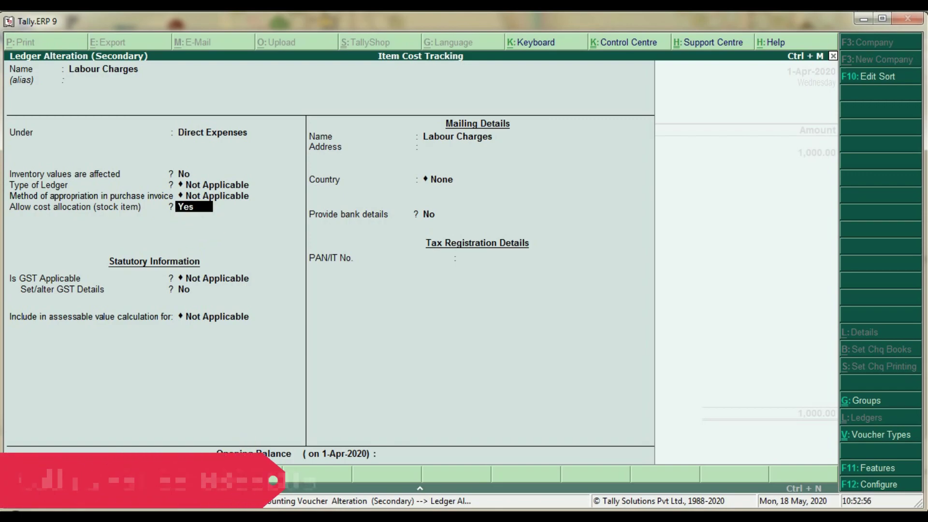
key(Return)
key(Return)
key(Return)
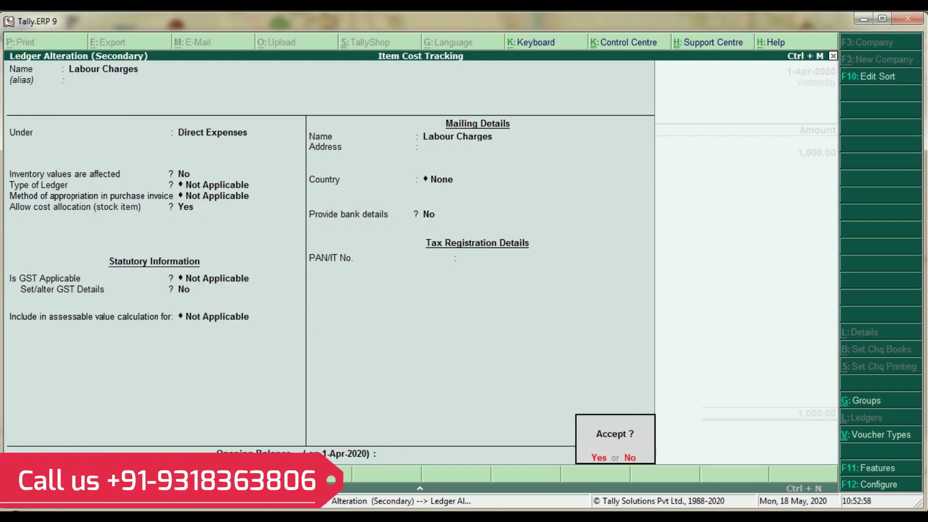
key(Return)
Step: Keep the Labour Charges cost allocated to Po101 for Chairs and save the payment voucher with an empty narration
key(Return)
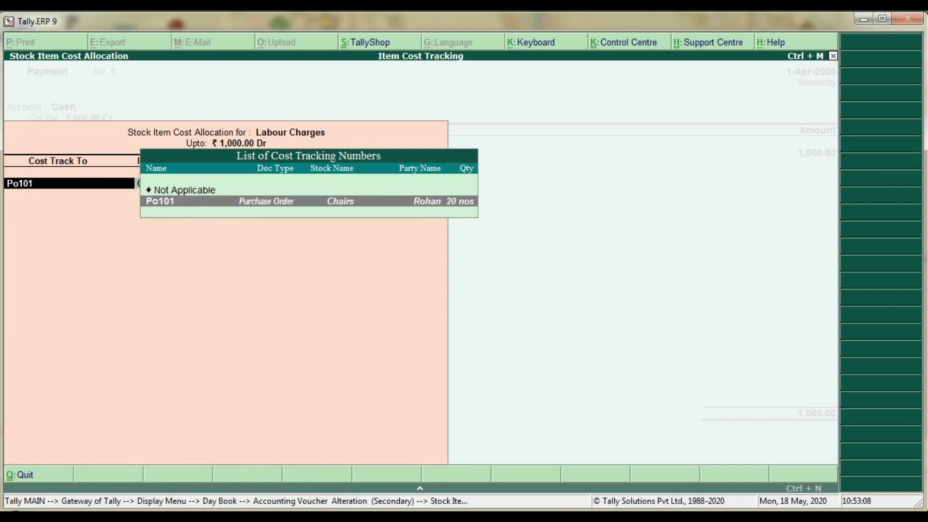
key(Return)
key(Return)
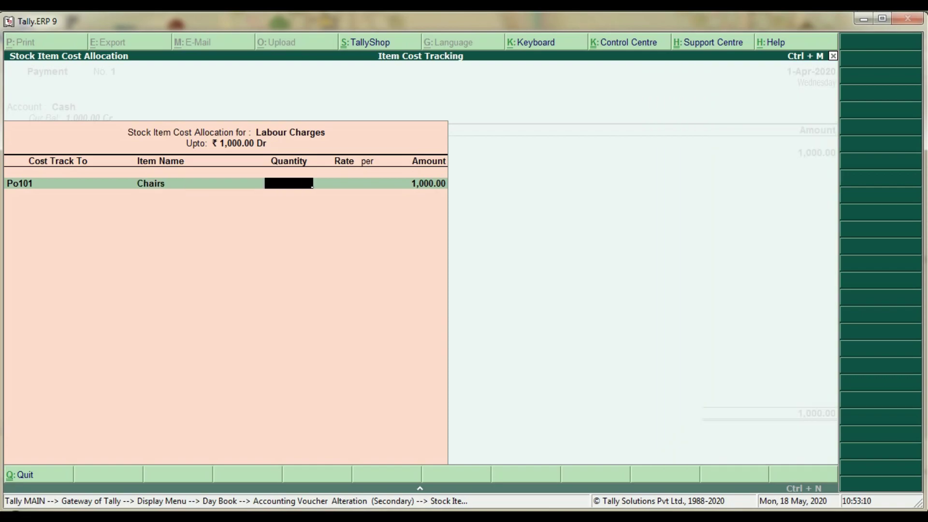
key(Return)
key(Return)
key(Return)
key(Return)
key(Return)
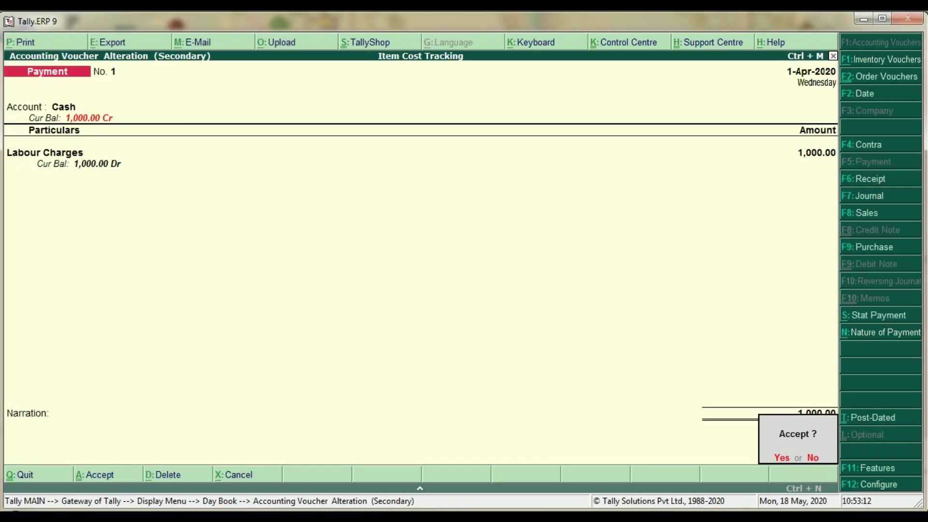
key(Return)
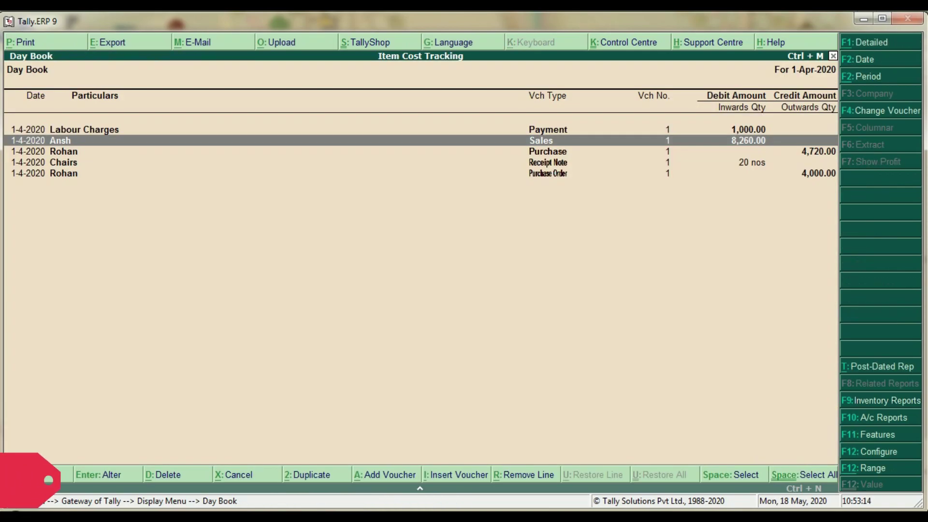
Step: Open the sales voucher from the Day Book and accept its party, sales ledger, tax classification and Chairs item
click(84, 129)
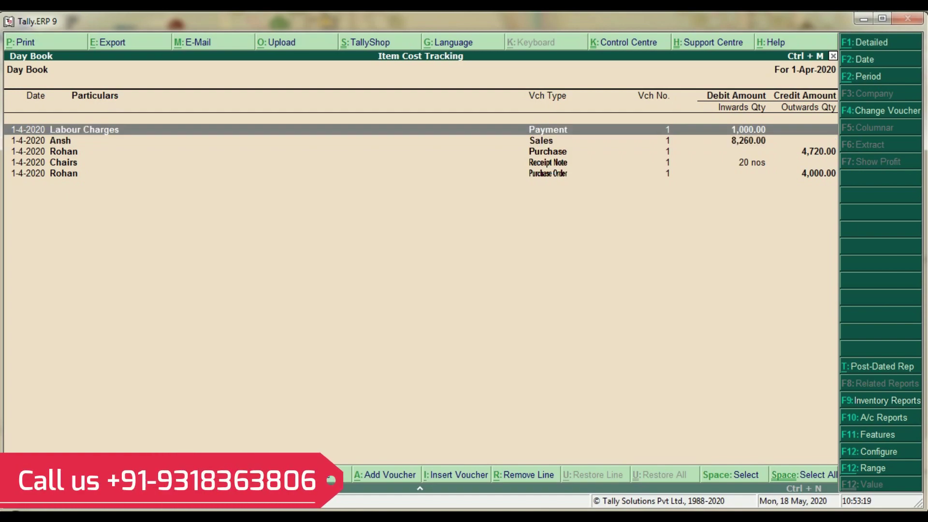
click(61, 141)
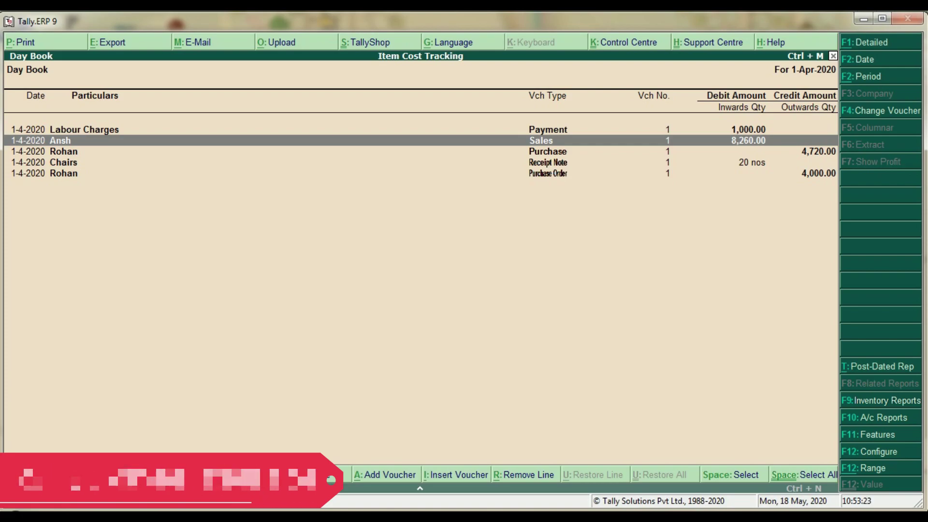
key(Return)
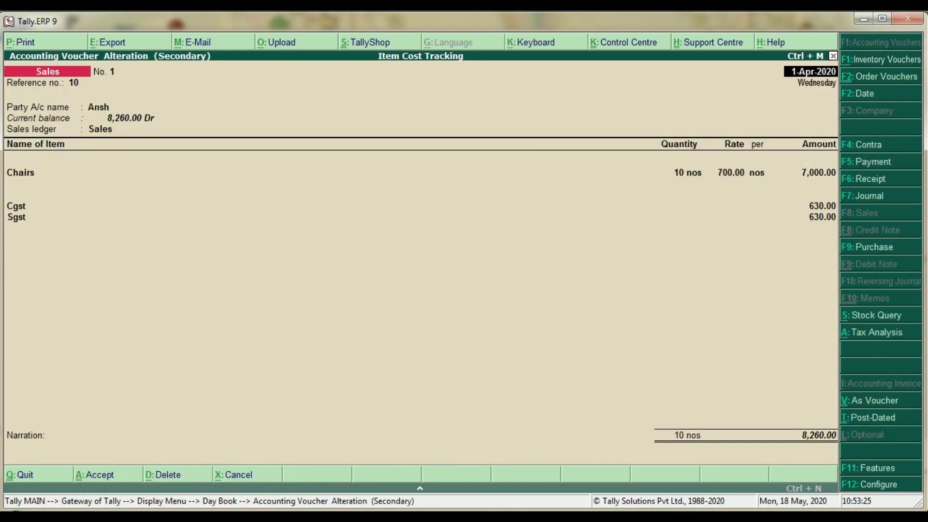
key(Return)
key(Return)
key(Return)
key(ctrl+a)
key(Return)
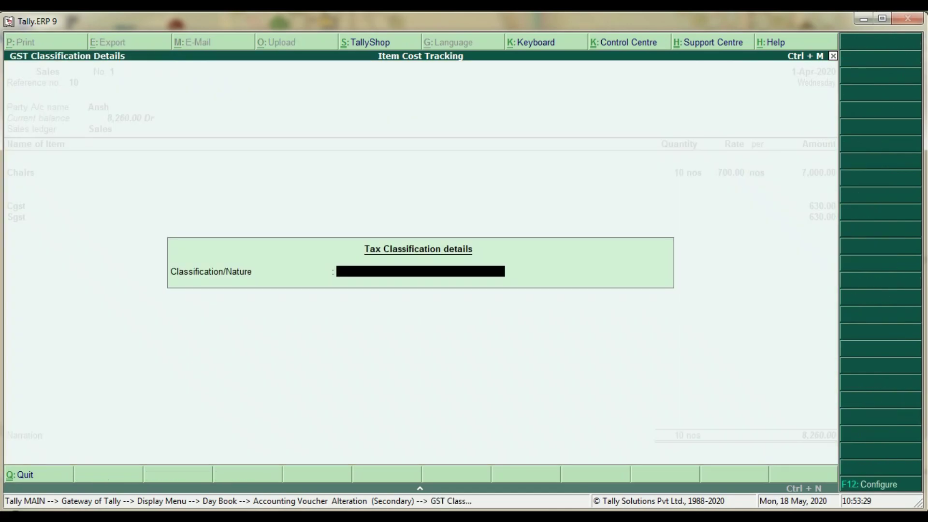
key(Return)
key(Return)
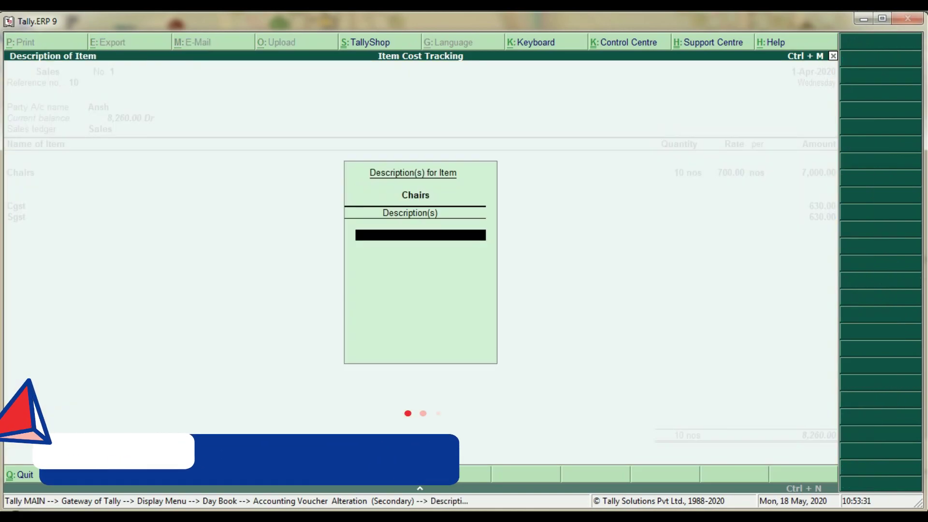
Step: Leave the Chairs description blank and review the sales allocation, keeping cost tracking to Po101 and ending the tracking list
key(Return)
key(Return)
key(Return)
key(Return)
key(Return)
key(Return)
key(Return)
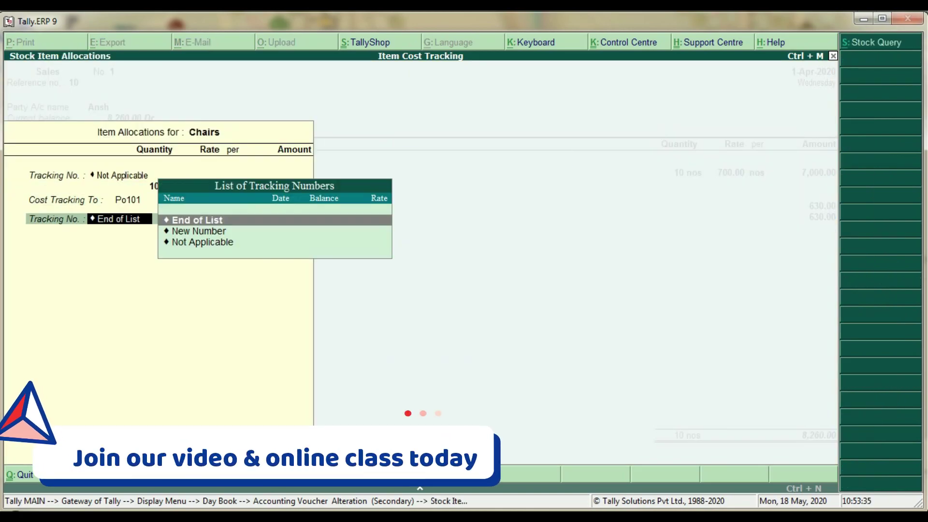
key(Return)
Step: Keep the Cgst and Sgst ledger lines in the sales voucher, leaving their ledger descriptions blank
key(Return)
key(Return)
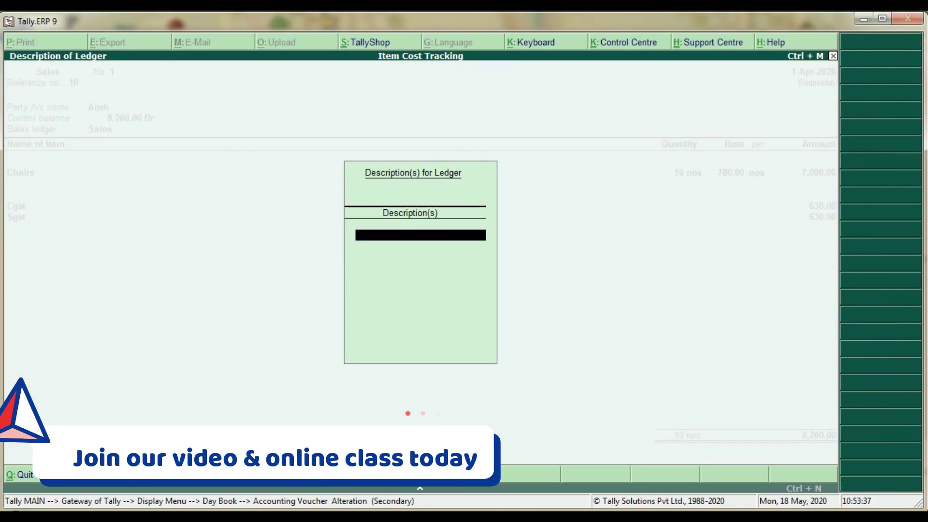
key(Return)
key(Return)
key(Return)
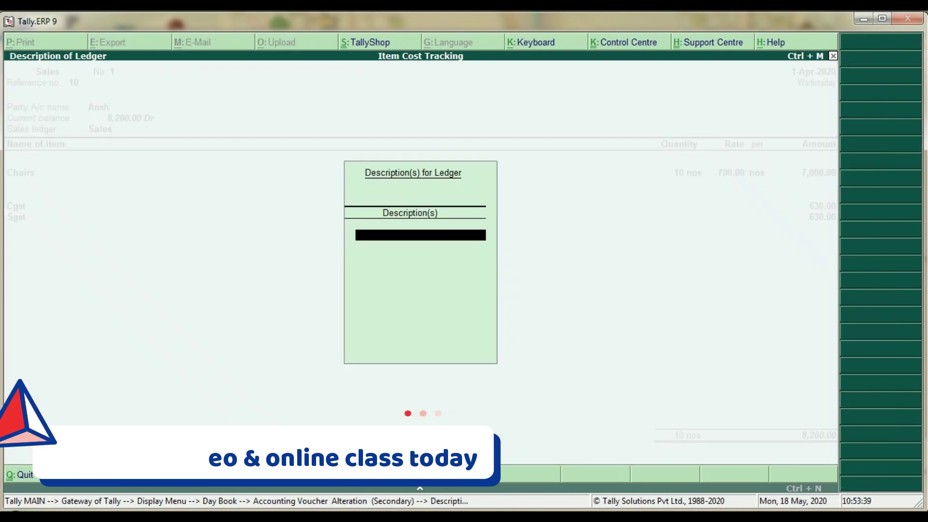
key(Return)
key(Return)
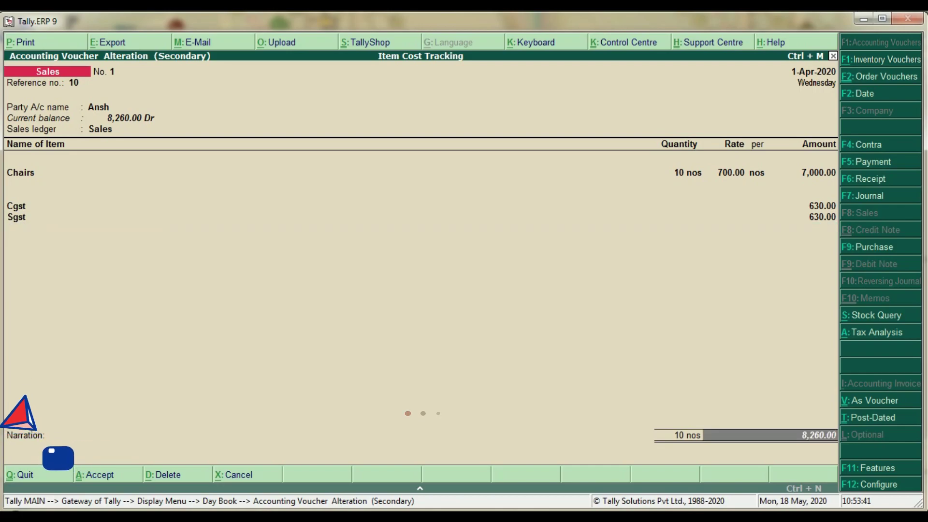
Step: Keep the sales bill-wise reference as New Ref 1 and save the sales voucher with an empty narration
key(Return)
key(Return)
key(Return)
key(Return)
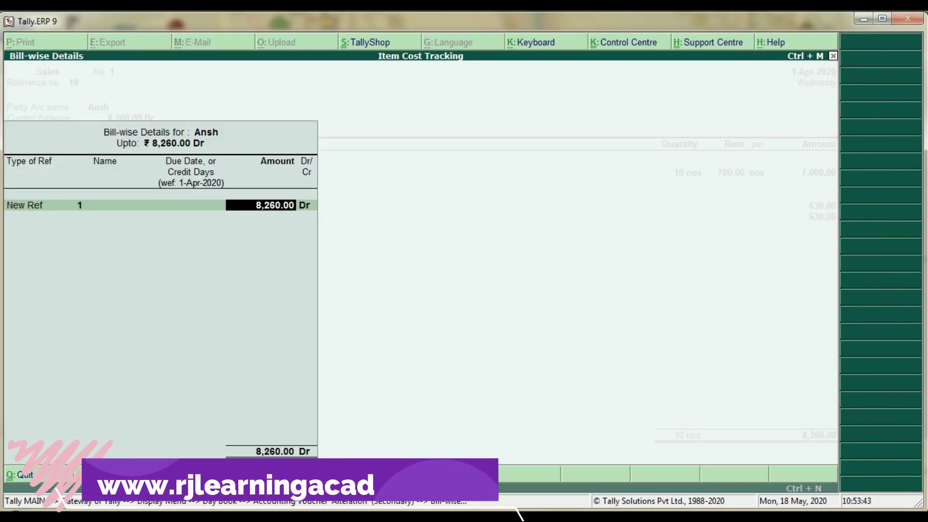
key(Return)
key(Return)
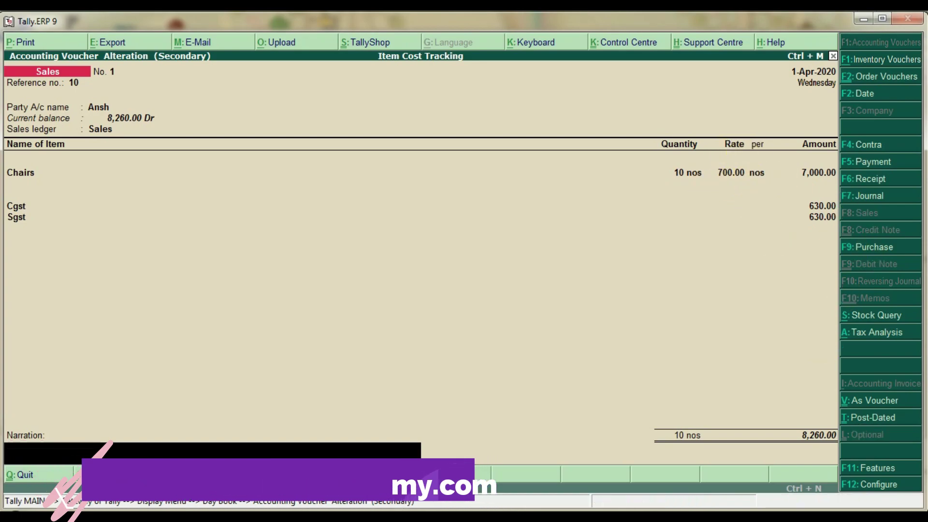
key(Return)
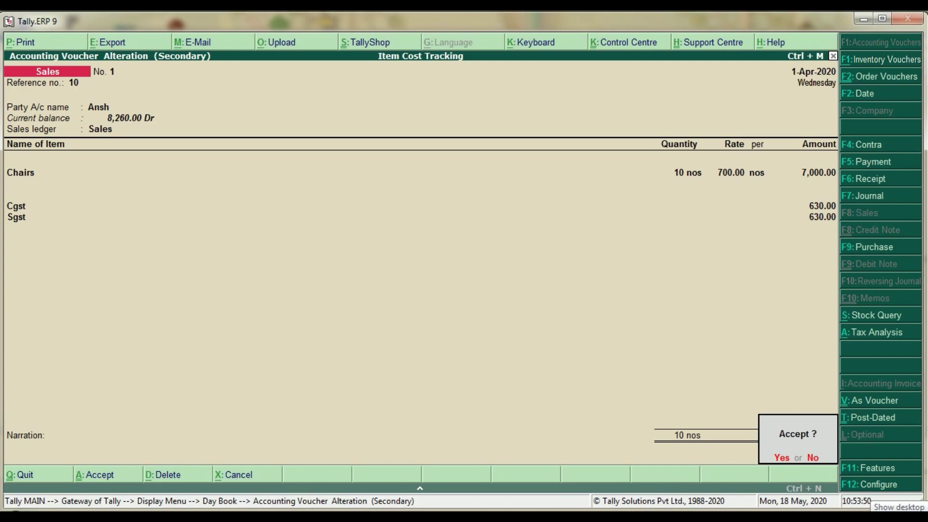
key(Return)
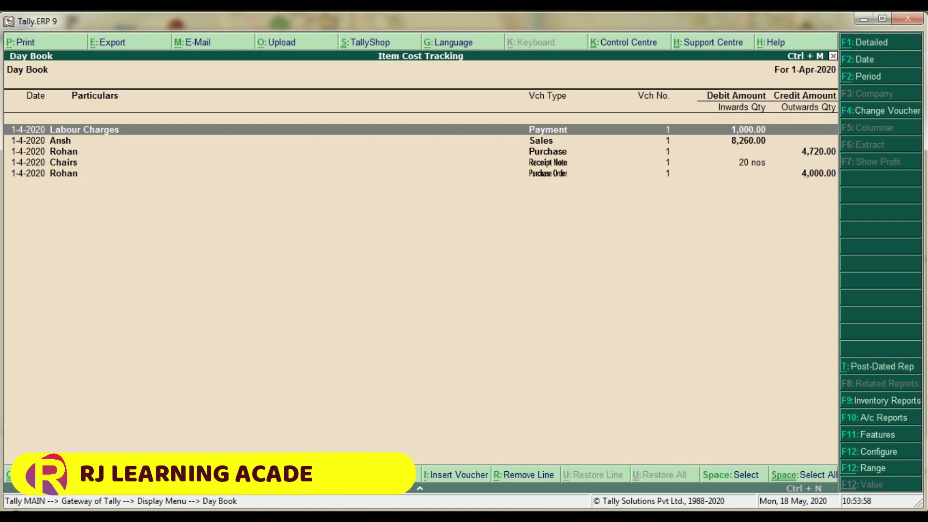
Step: Leave the Day Book and open the stock item cost analysis for Chairs from the inventory statements
key(Escape)
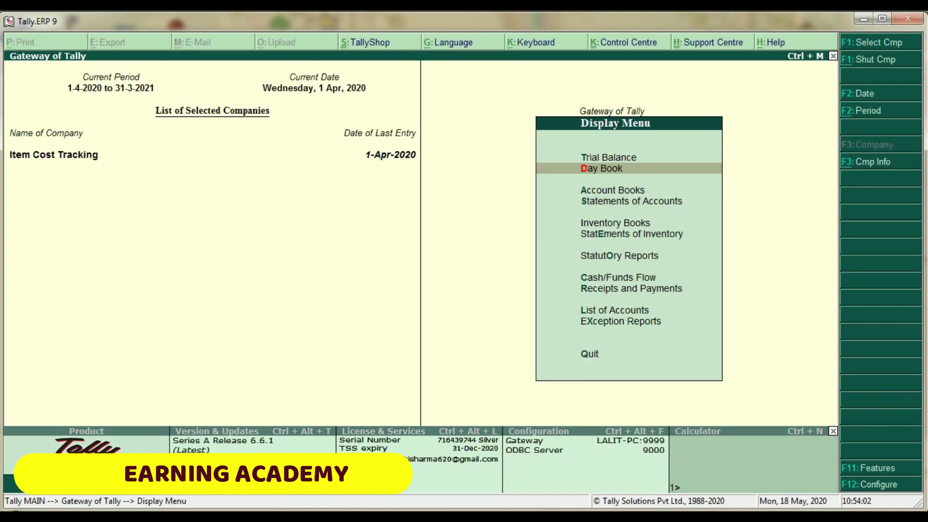
key(Down)
key(Down)
key(Down)
key(Down)
key(Return)
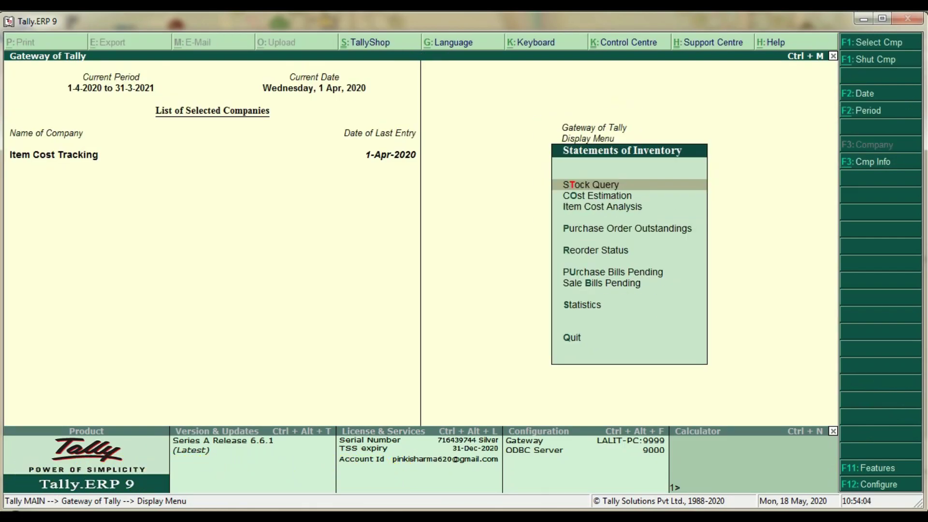
key(Down)
key(Down)
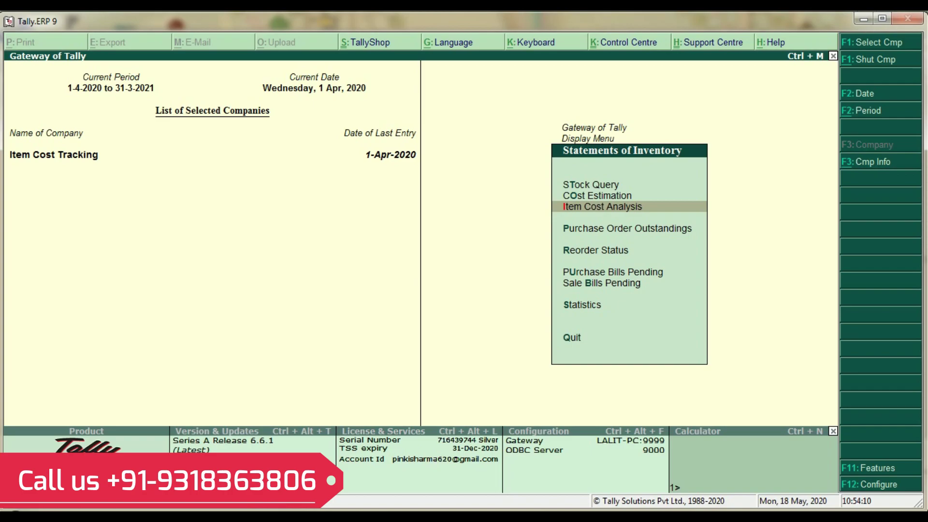
key(Return)
key(Down)
key(Return)
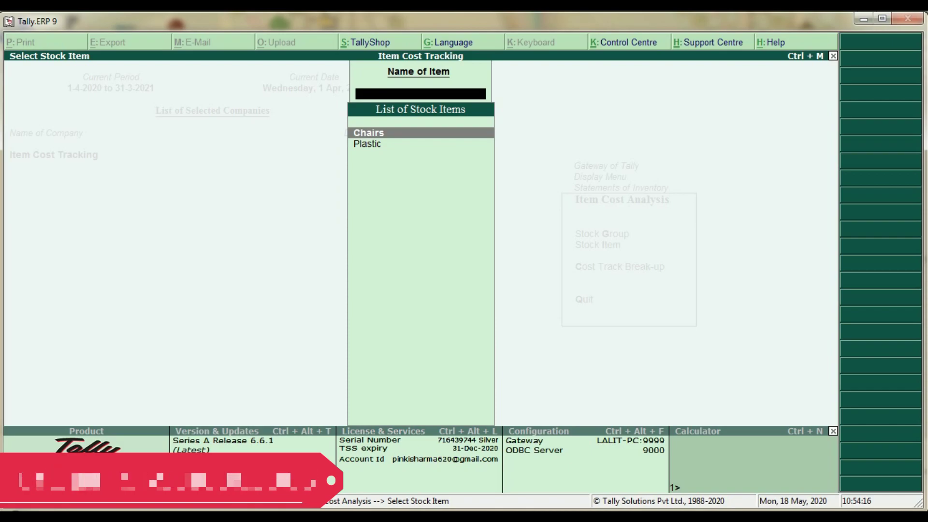
key(Return)
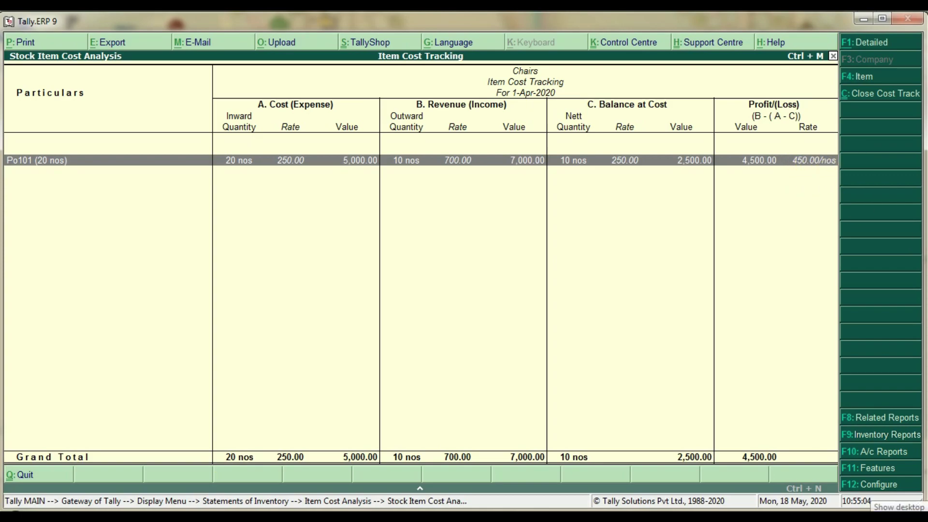
Step: Open the Po101 cost track breakup for Chairs and examine its cost, revenue, balance and item movement lines
key(Return)
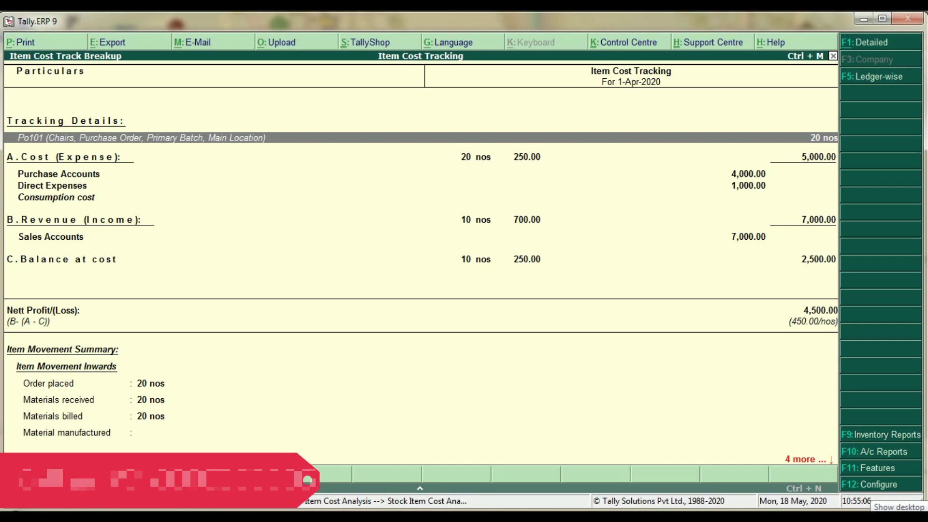
key(Down)
key(Up)
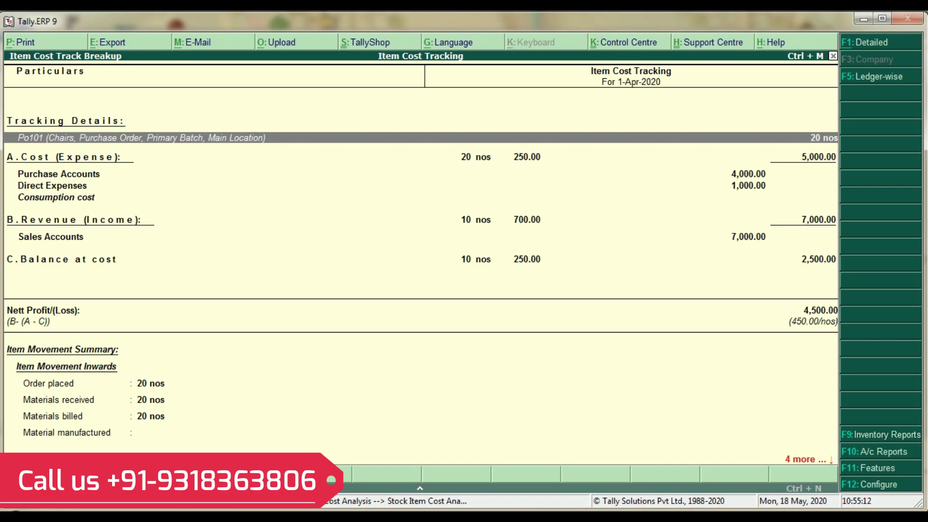
key(Down)
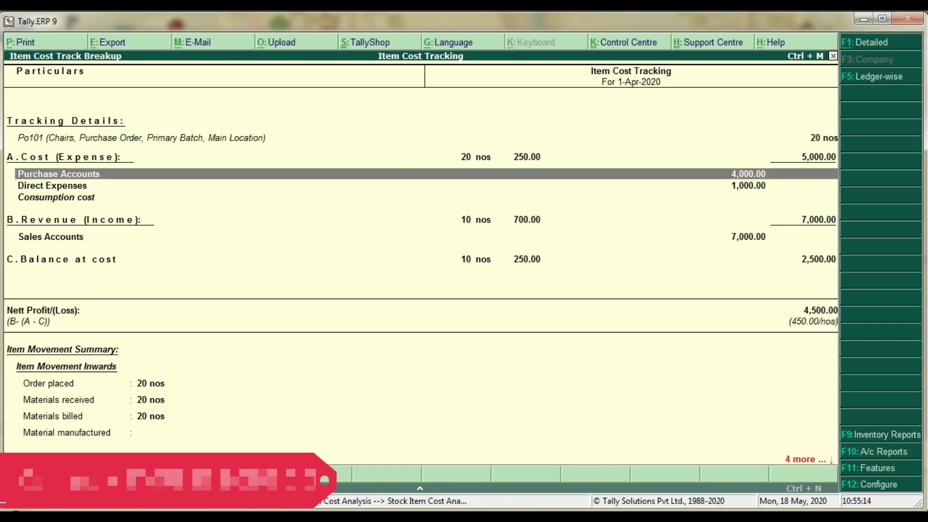
key(Down)
key(Down)
key(Down)
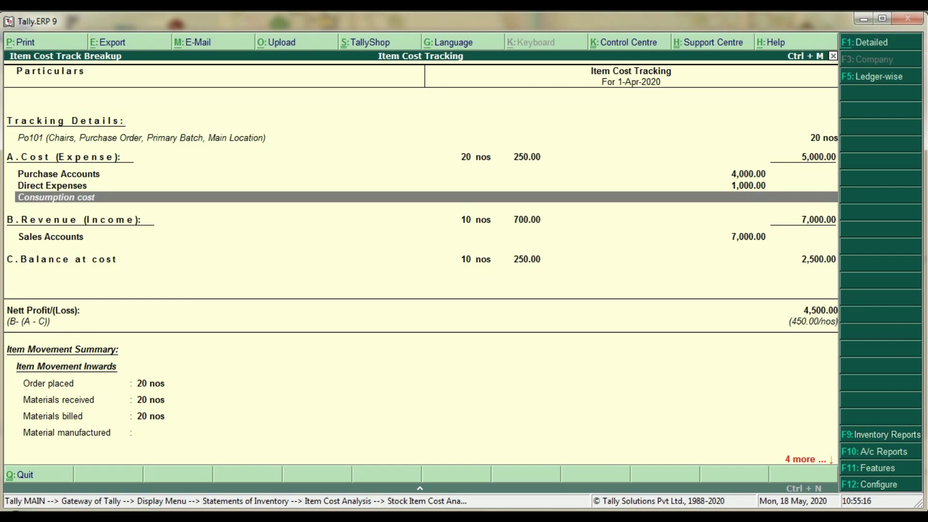
key(Down)
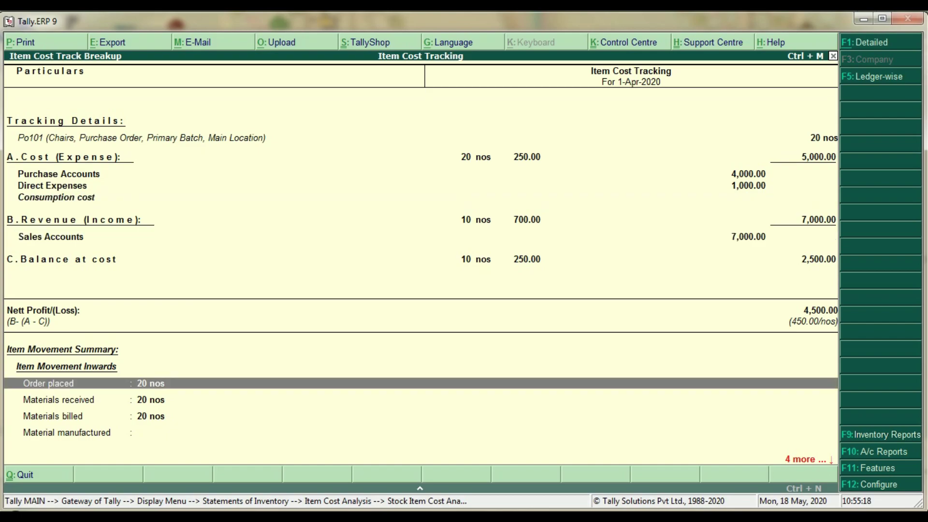
Step: Examine the item movement summary in the Po101 breakup, comparing its inward and outward lines with the Sales Accounts line
key(Down)
key(Down)
key(Down)
key(Down)
key(Down)
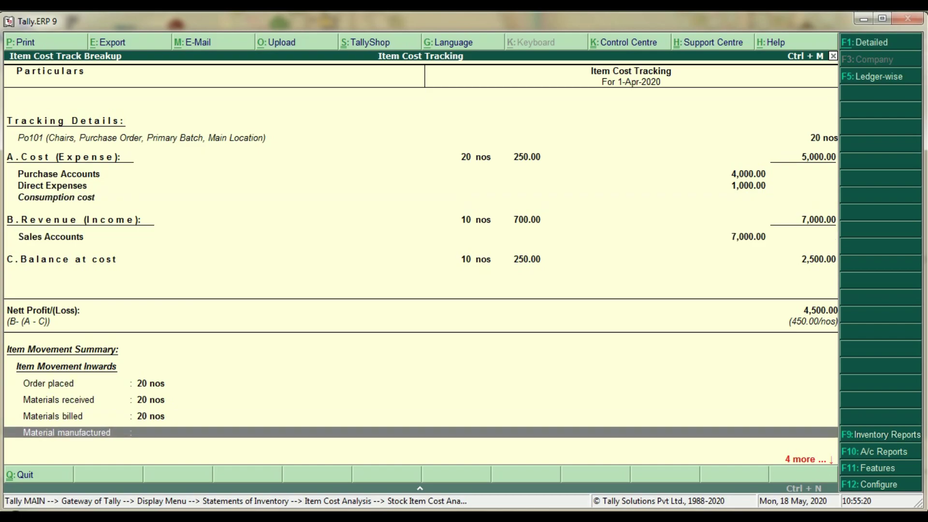
key(Up)
key(Up)
key(Up)
key(Up)
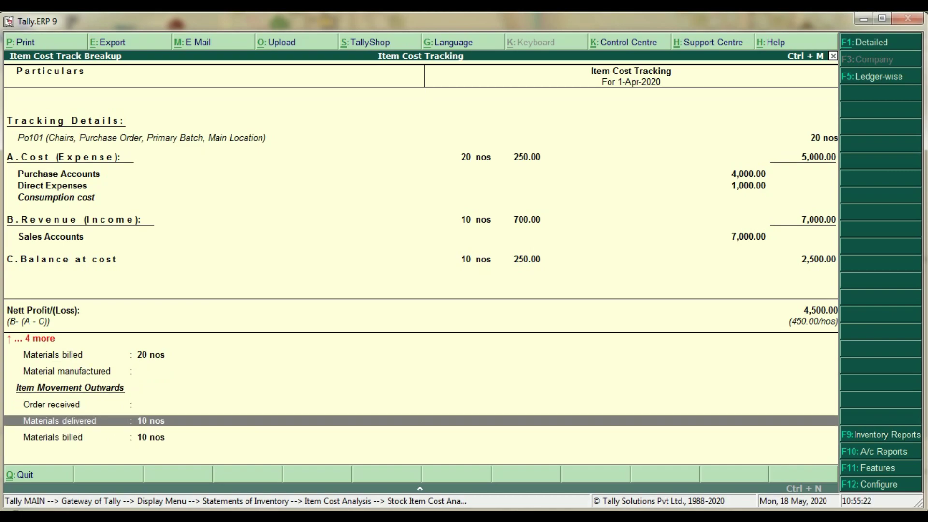
key(Up)
key(Up)
key(Down)
key(Down)
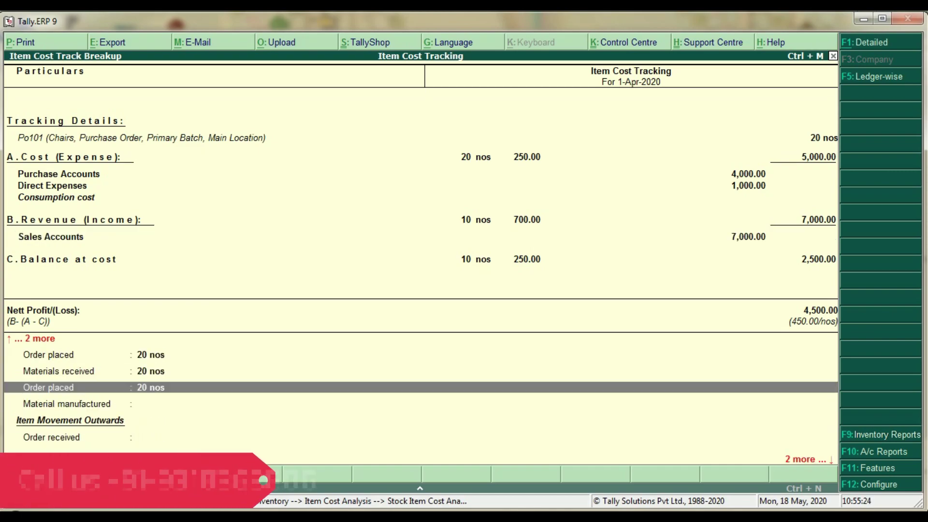
key(Up)
key(Up)
key(Up)
key(Up)
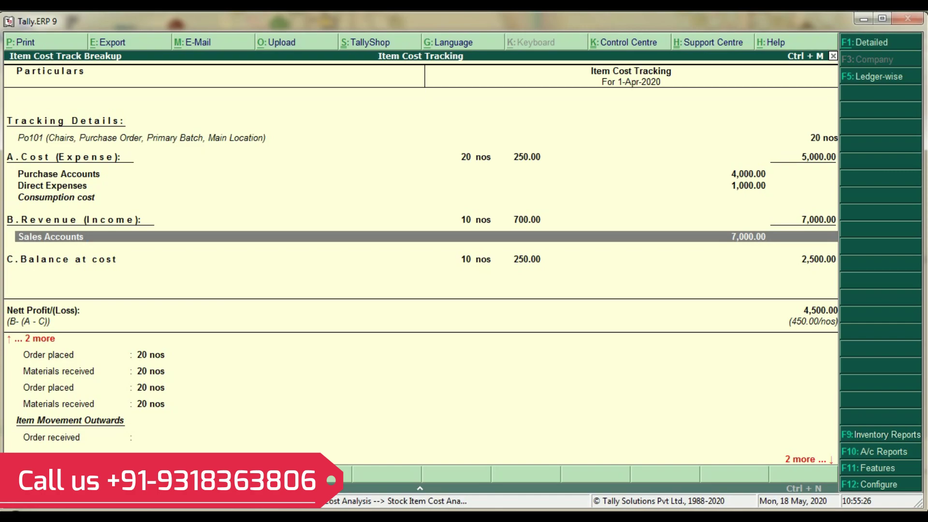
key(Down)
key(Down)
key(Down)
key(Down)
key(Up)
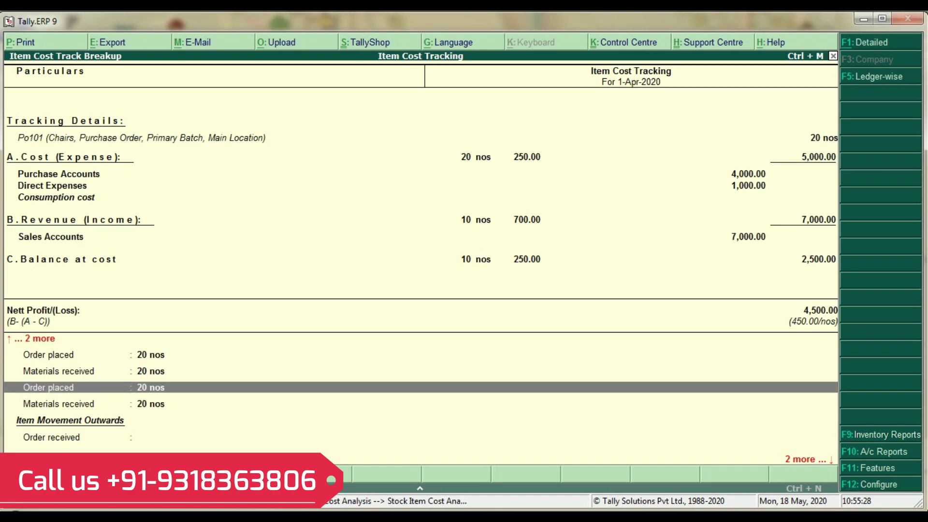
Step: Examine the order received, materials delivered and materials billed lines under Item Movement Outwards for Po101
key(Down)
key(Down)
key(Down)
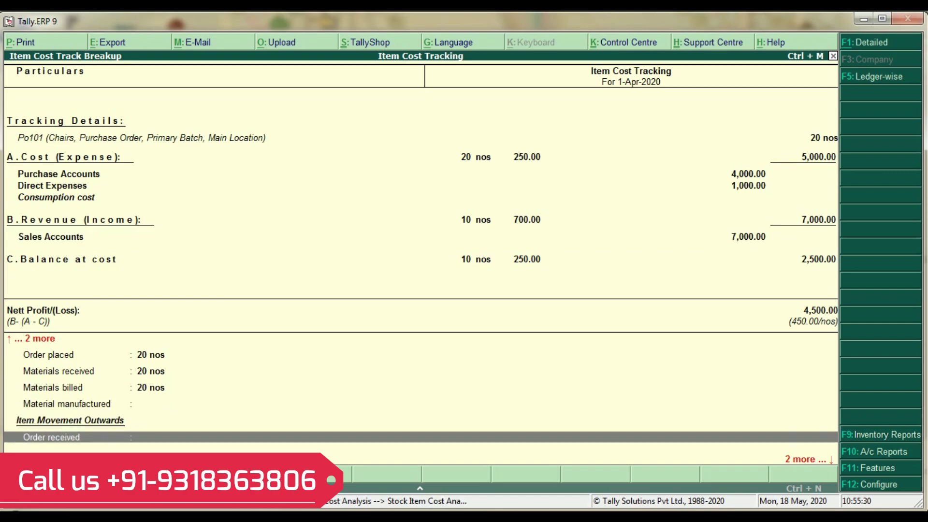
key(Down)
key(Down)
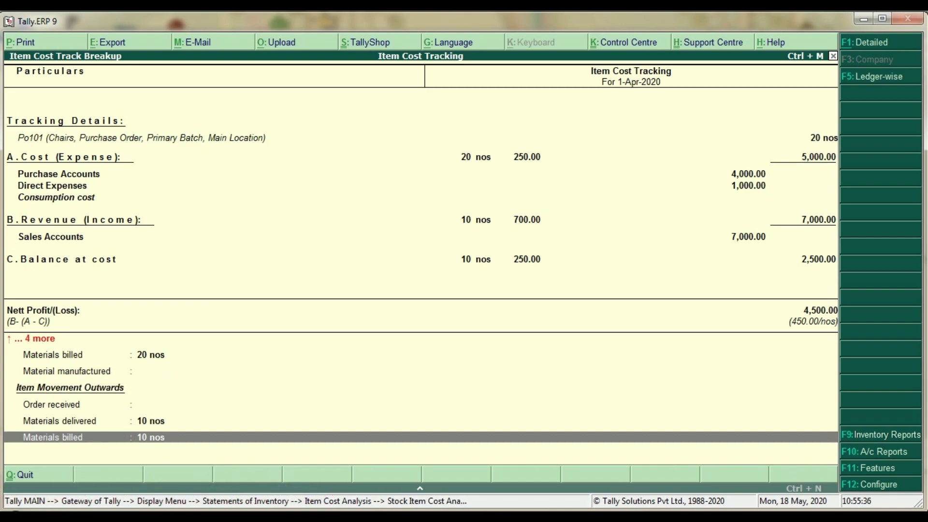
key(Up)
key(Up)
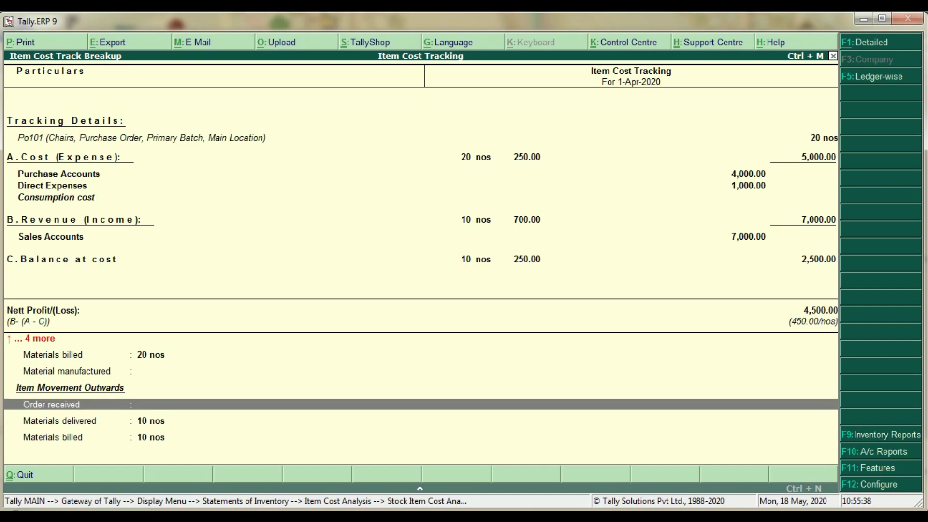
key(Down)
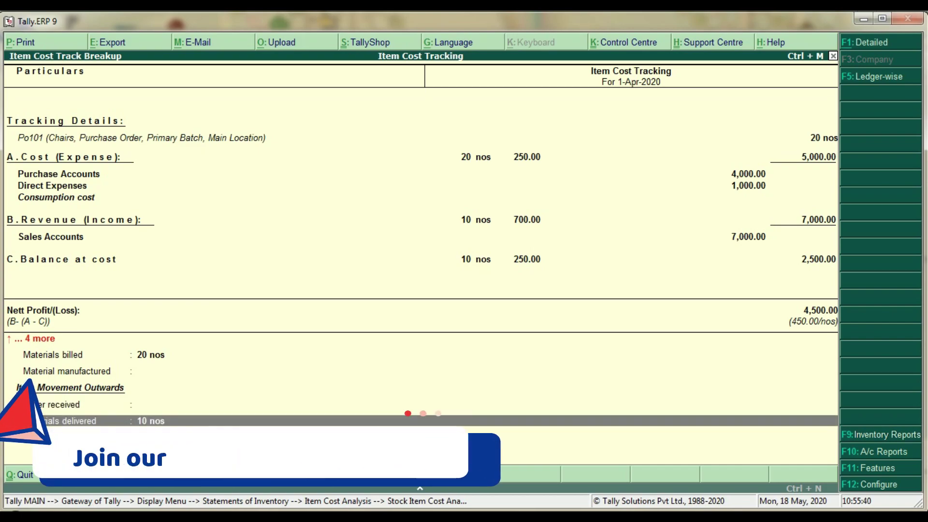
key(Down)
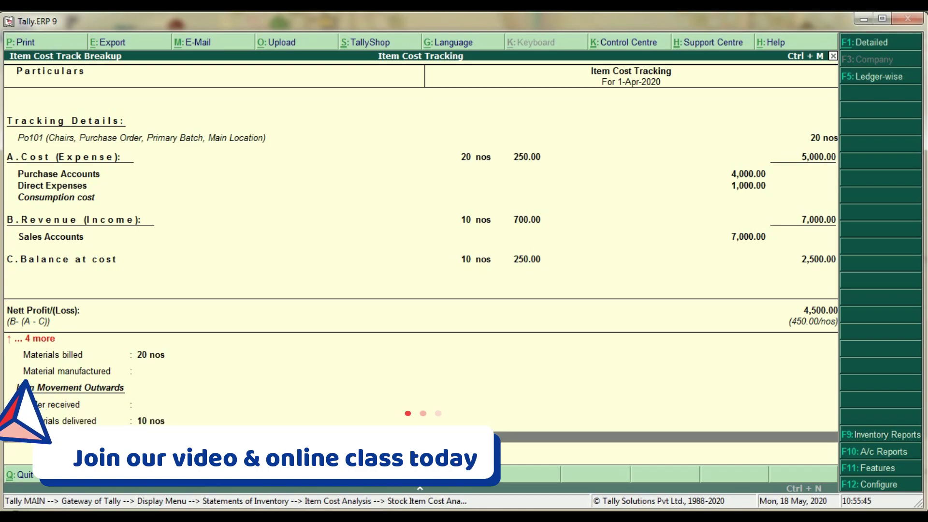
key(Up)
key(Up)
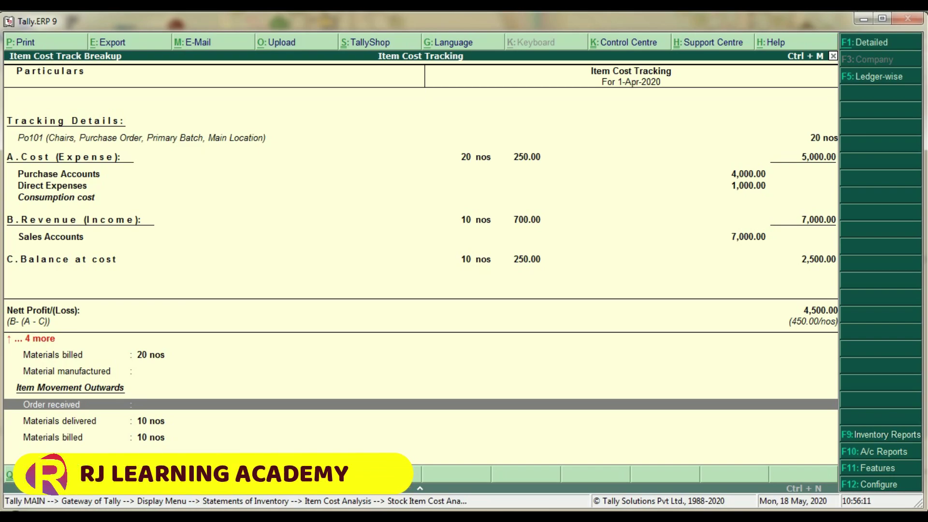
Step: Leave the Chairs stock item cost analysis and open the Po101 breakup through the Cost Track Break-up report
key(Escape)
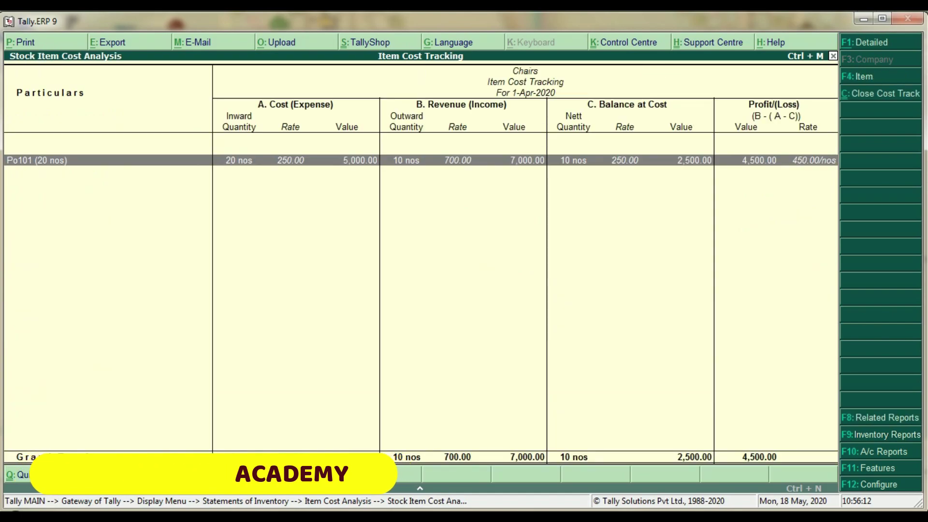
key(Escape)
key(Escape)
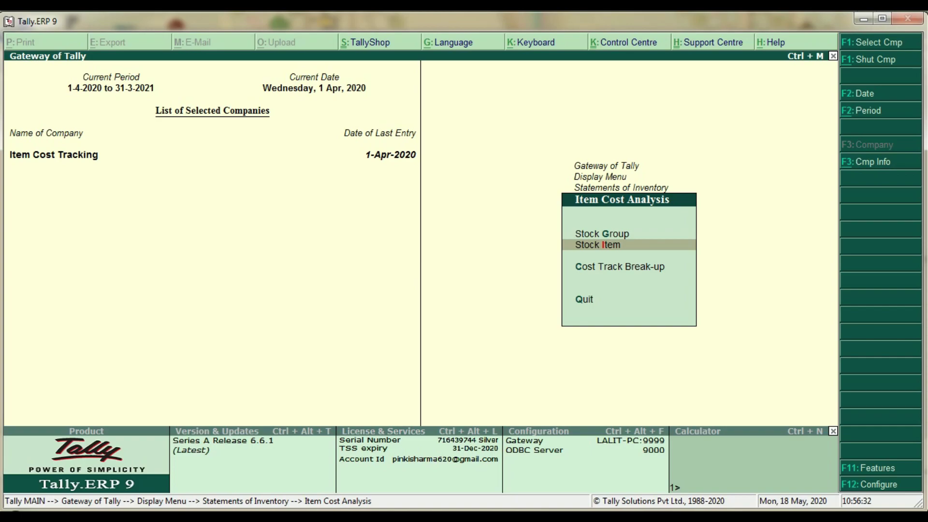
key(Down)
key(Return)
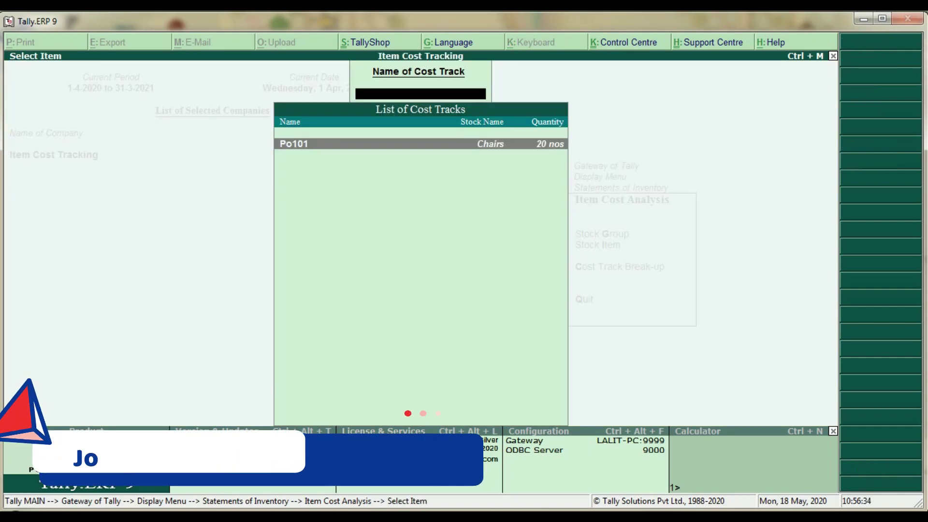
key(Return)
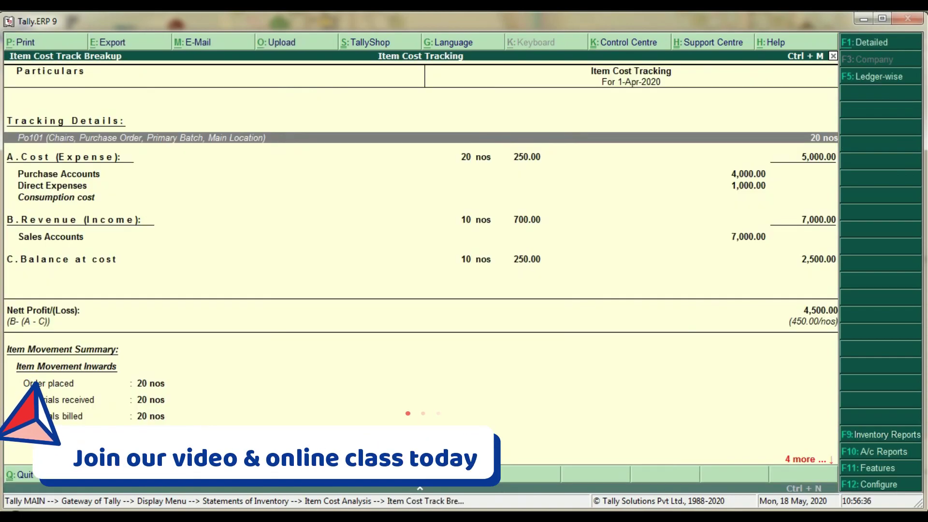